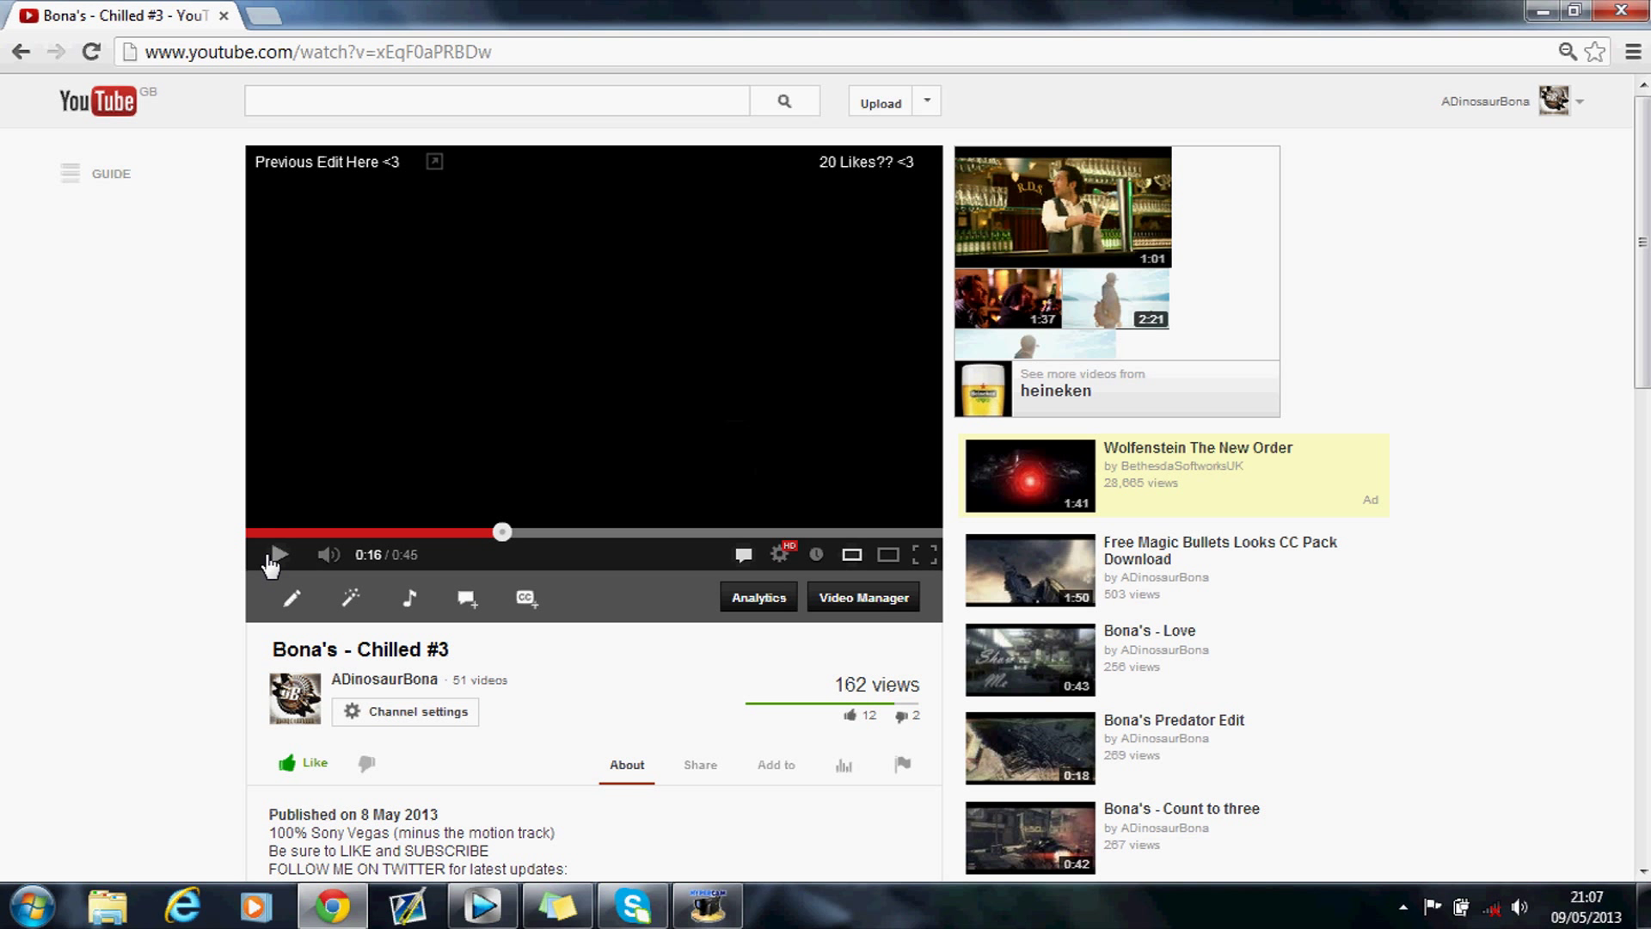
Play the example freeze-frame video on YouTube, pause it at 0:20, and close Chrome.
click(273, 567)
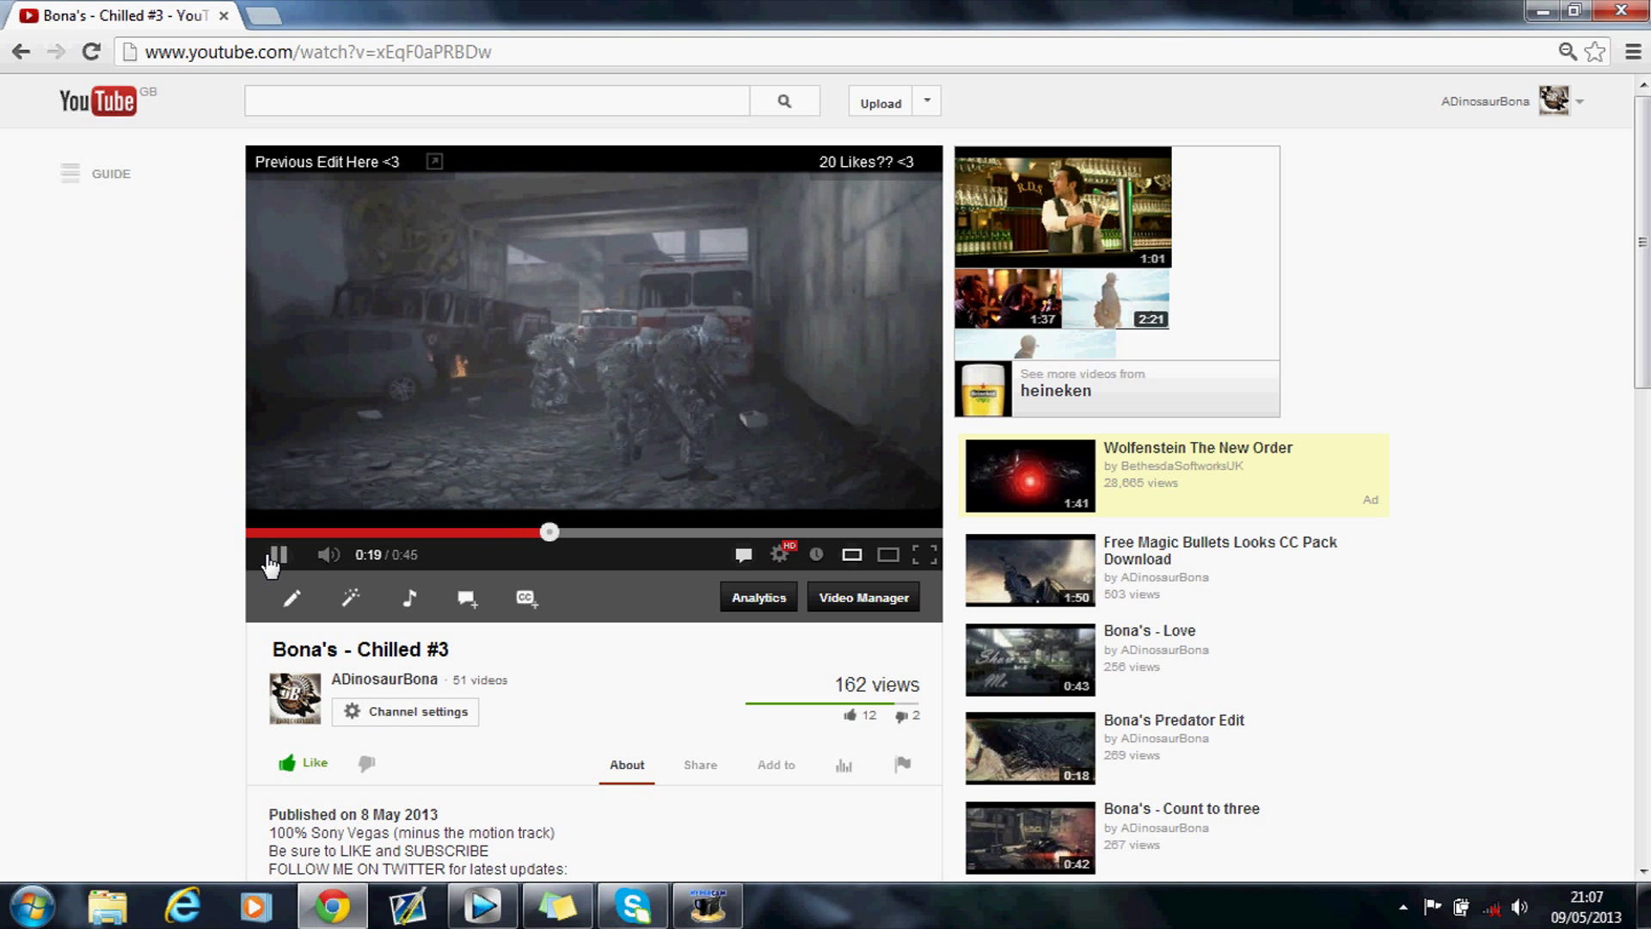
click(273, 566)
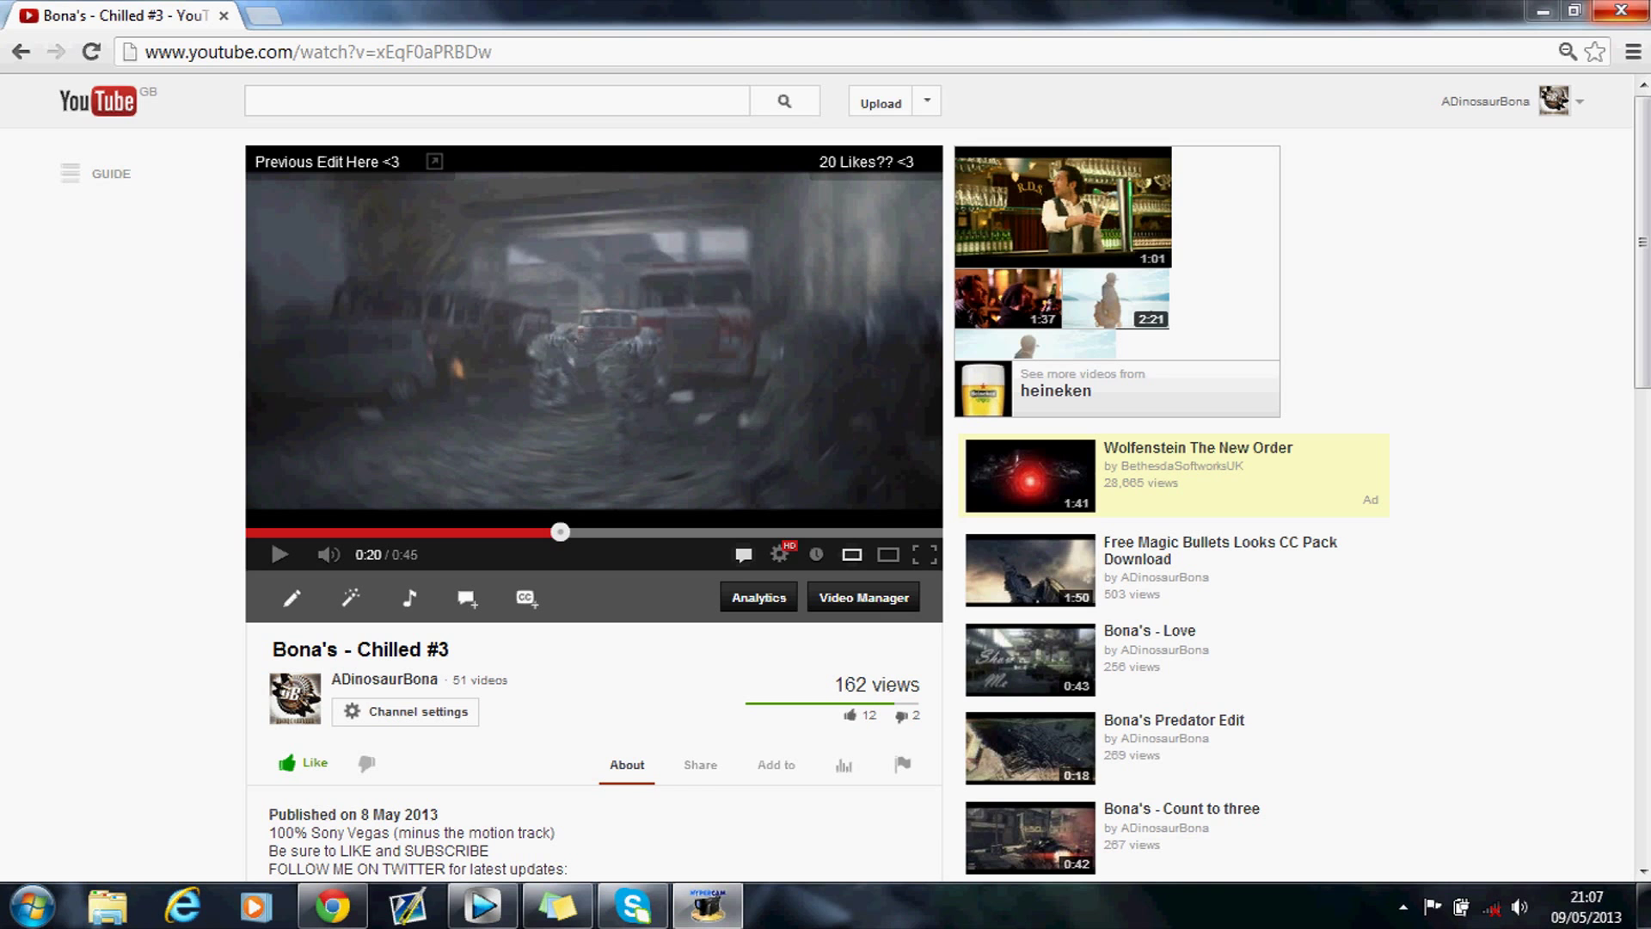
click(1621, 11)
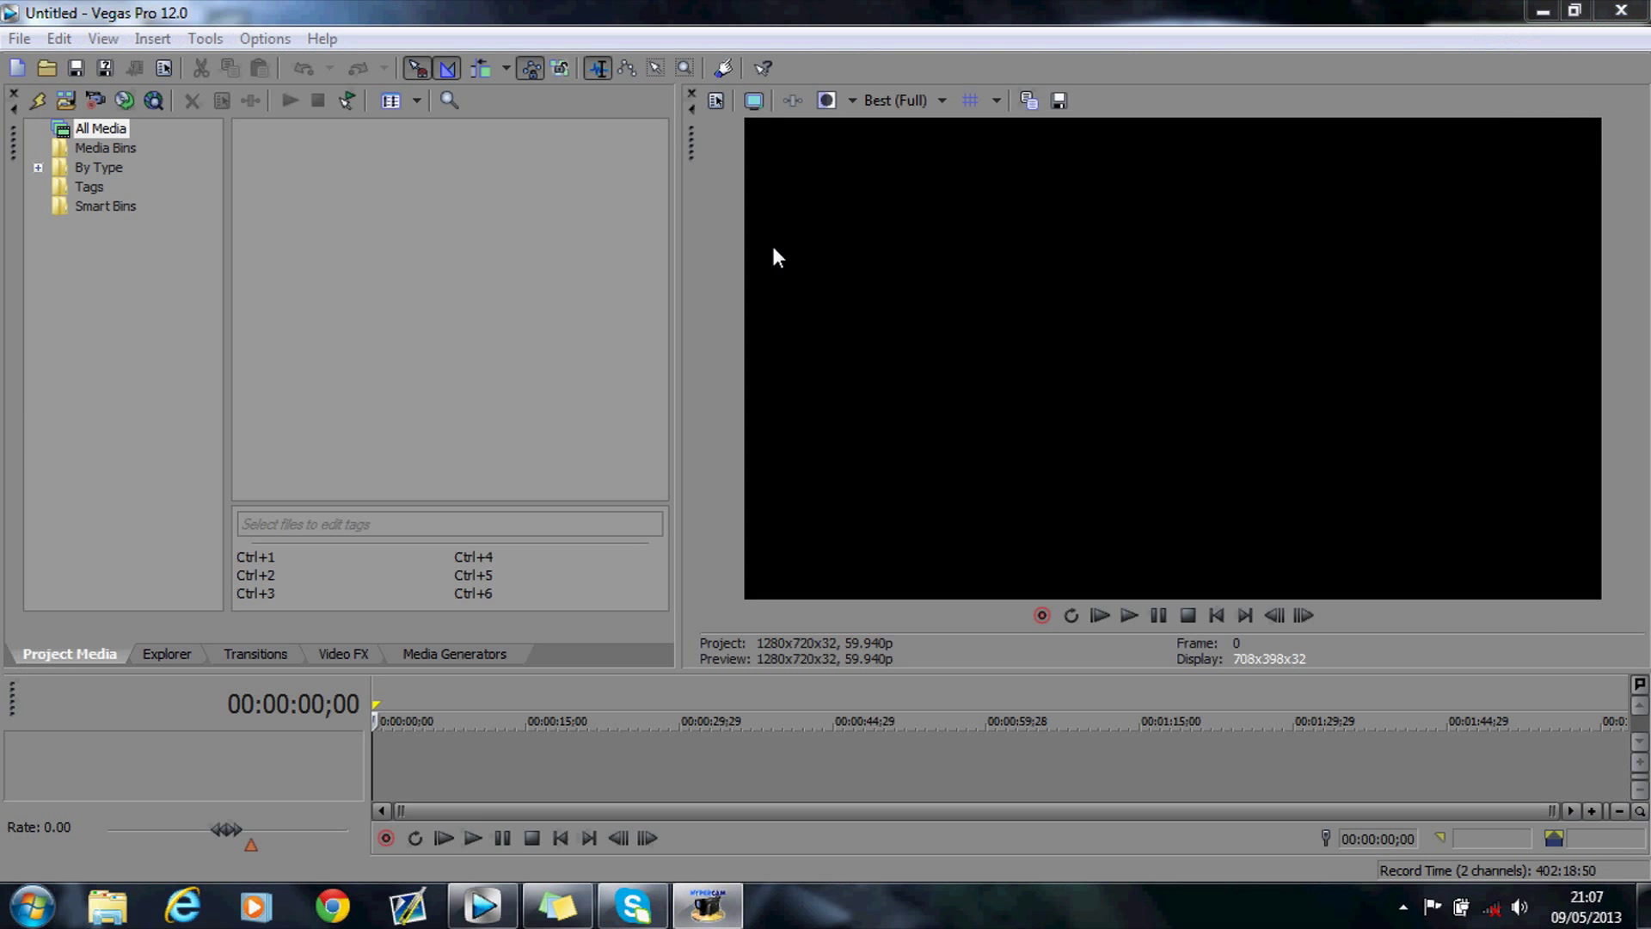
Drag the gameplay capture from the desktop onto the timeline and match project settings to it.
click(1542, 11)
drag(131, 839, 374, 753)
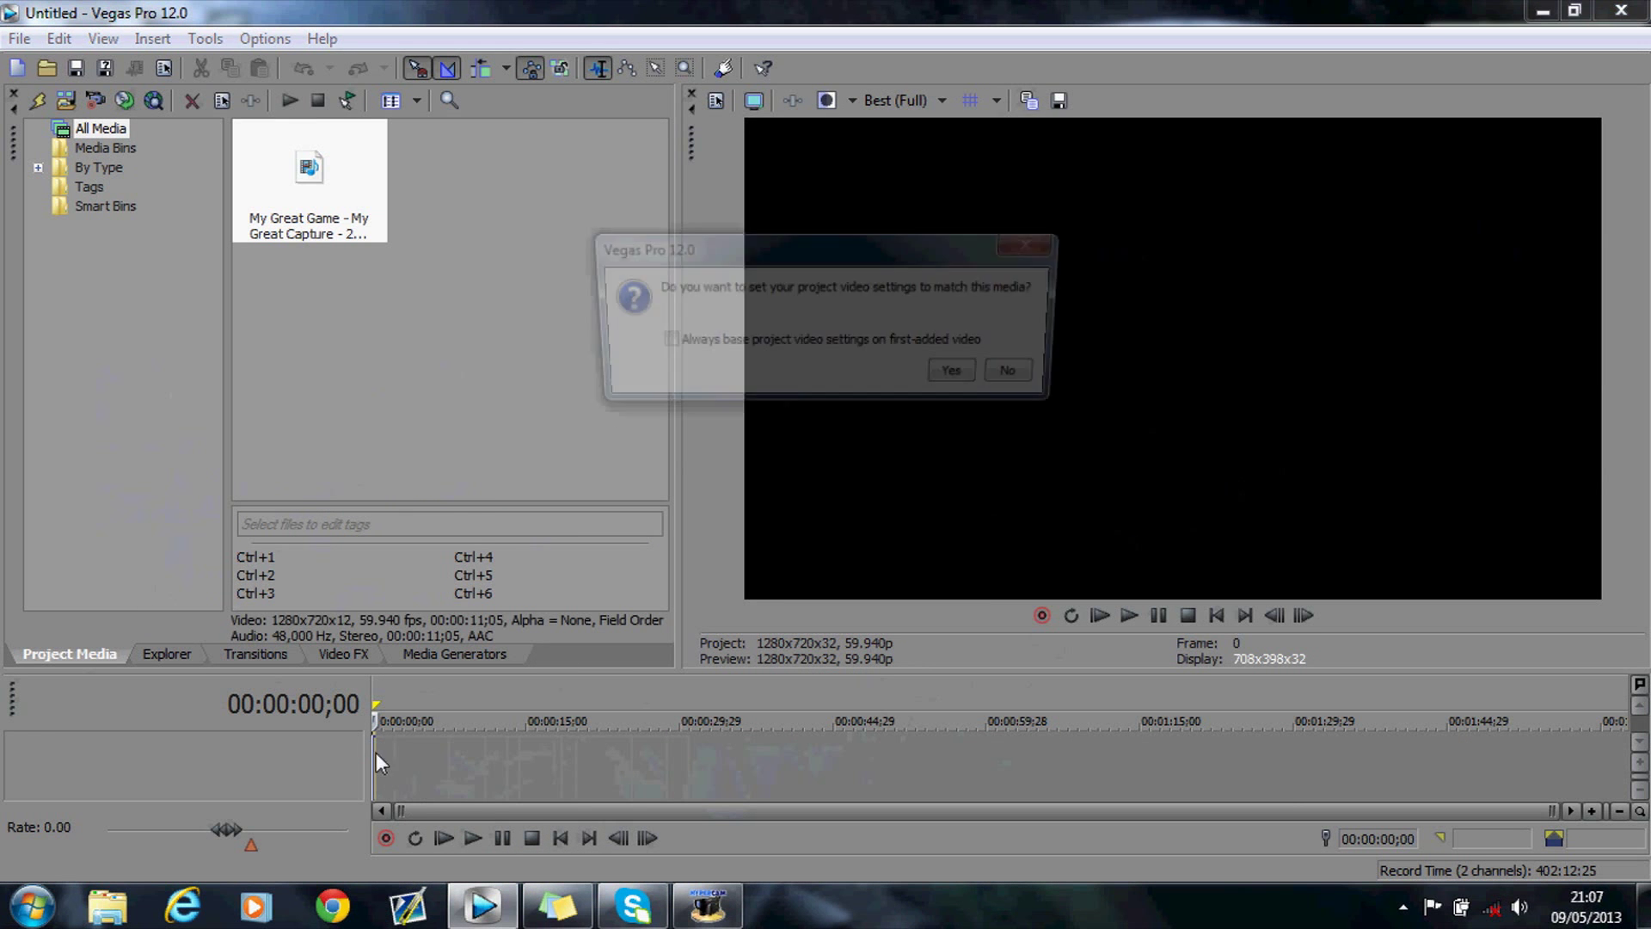
click(963, 378)
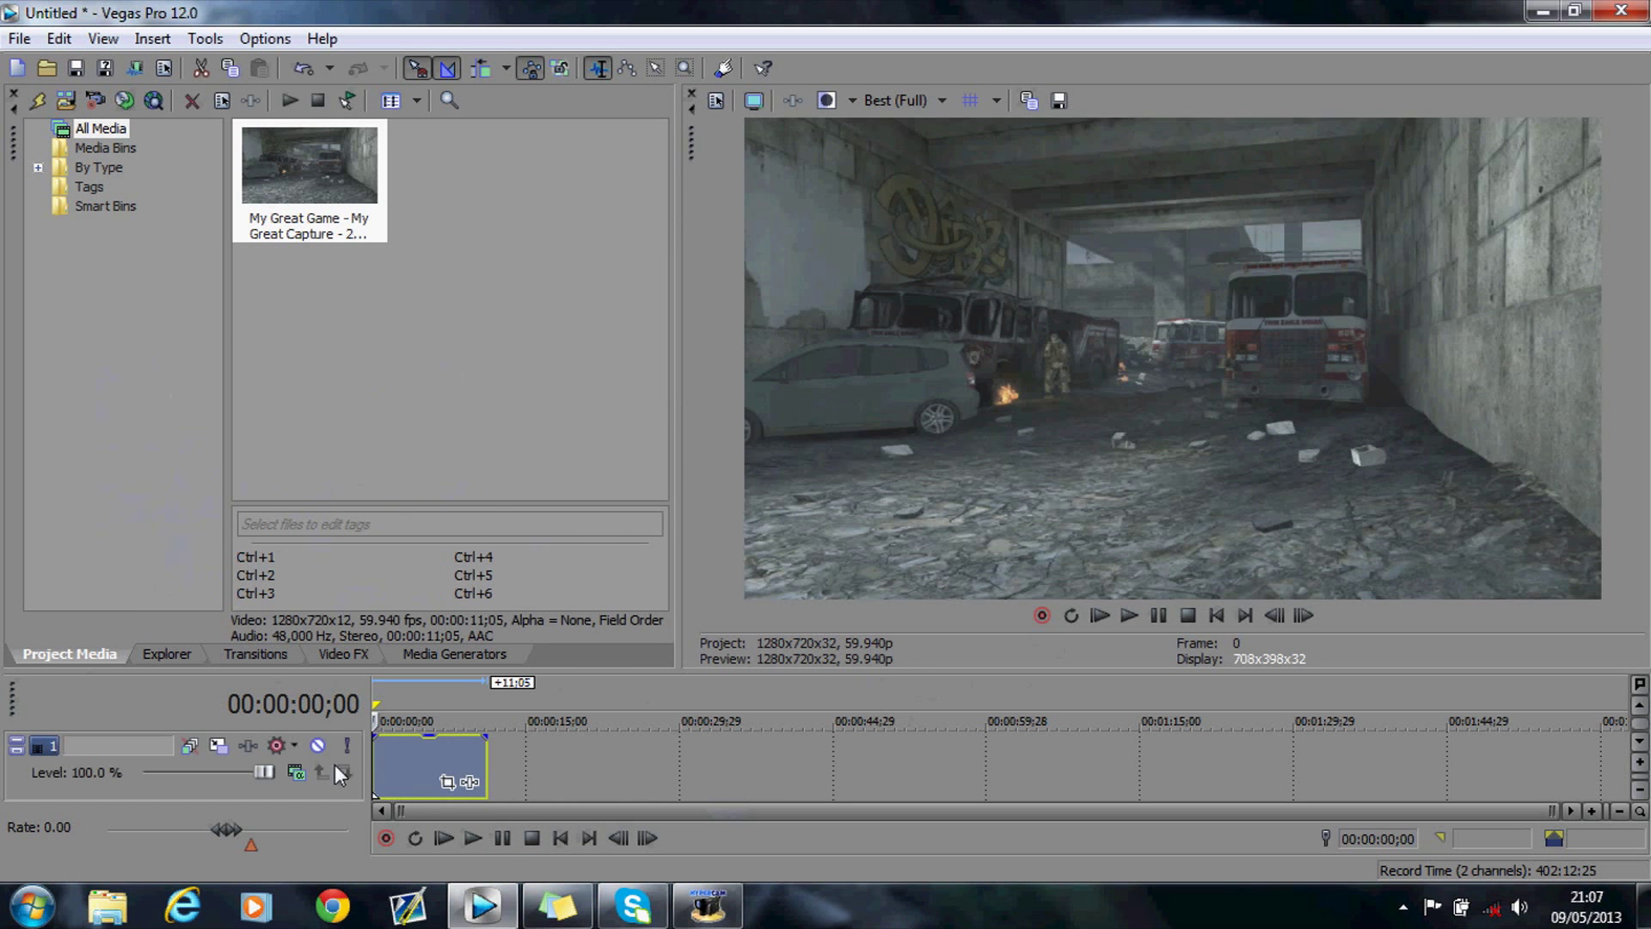
Trim off the start of the gameplay clip around the 6-second mark.
click(438, 699)
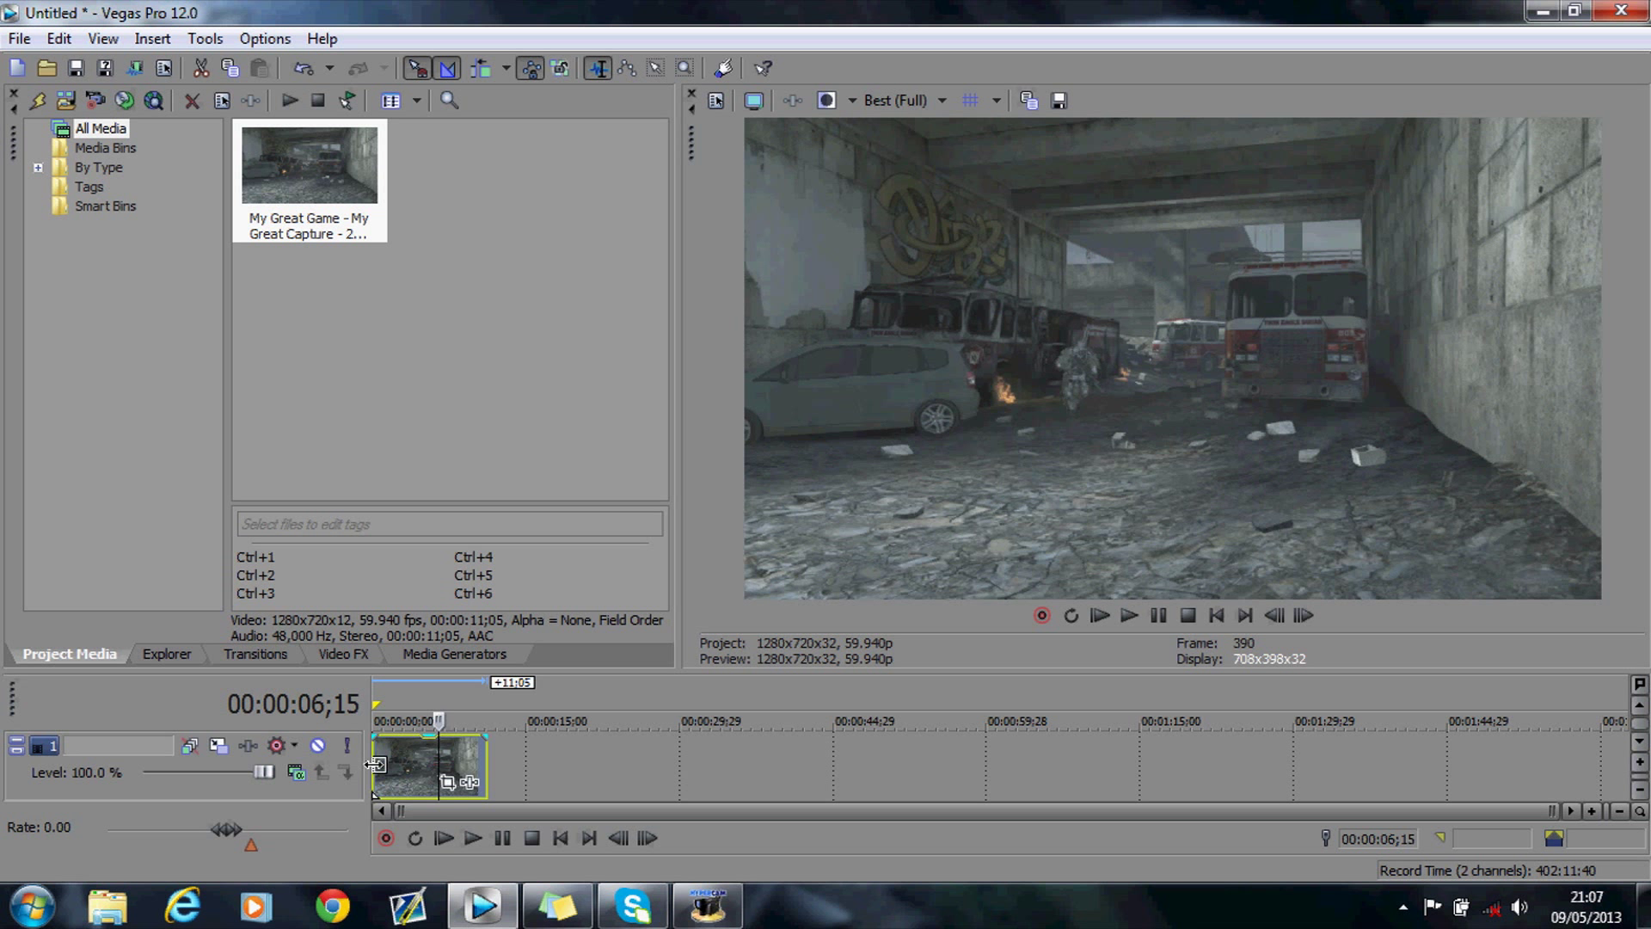
mouse_move(375, 765)
mouse_down()
mouse_move(439, 765)
mouse_move(384, 757)
mouse_up()
click(389, 699)
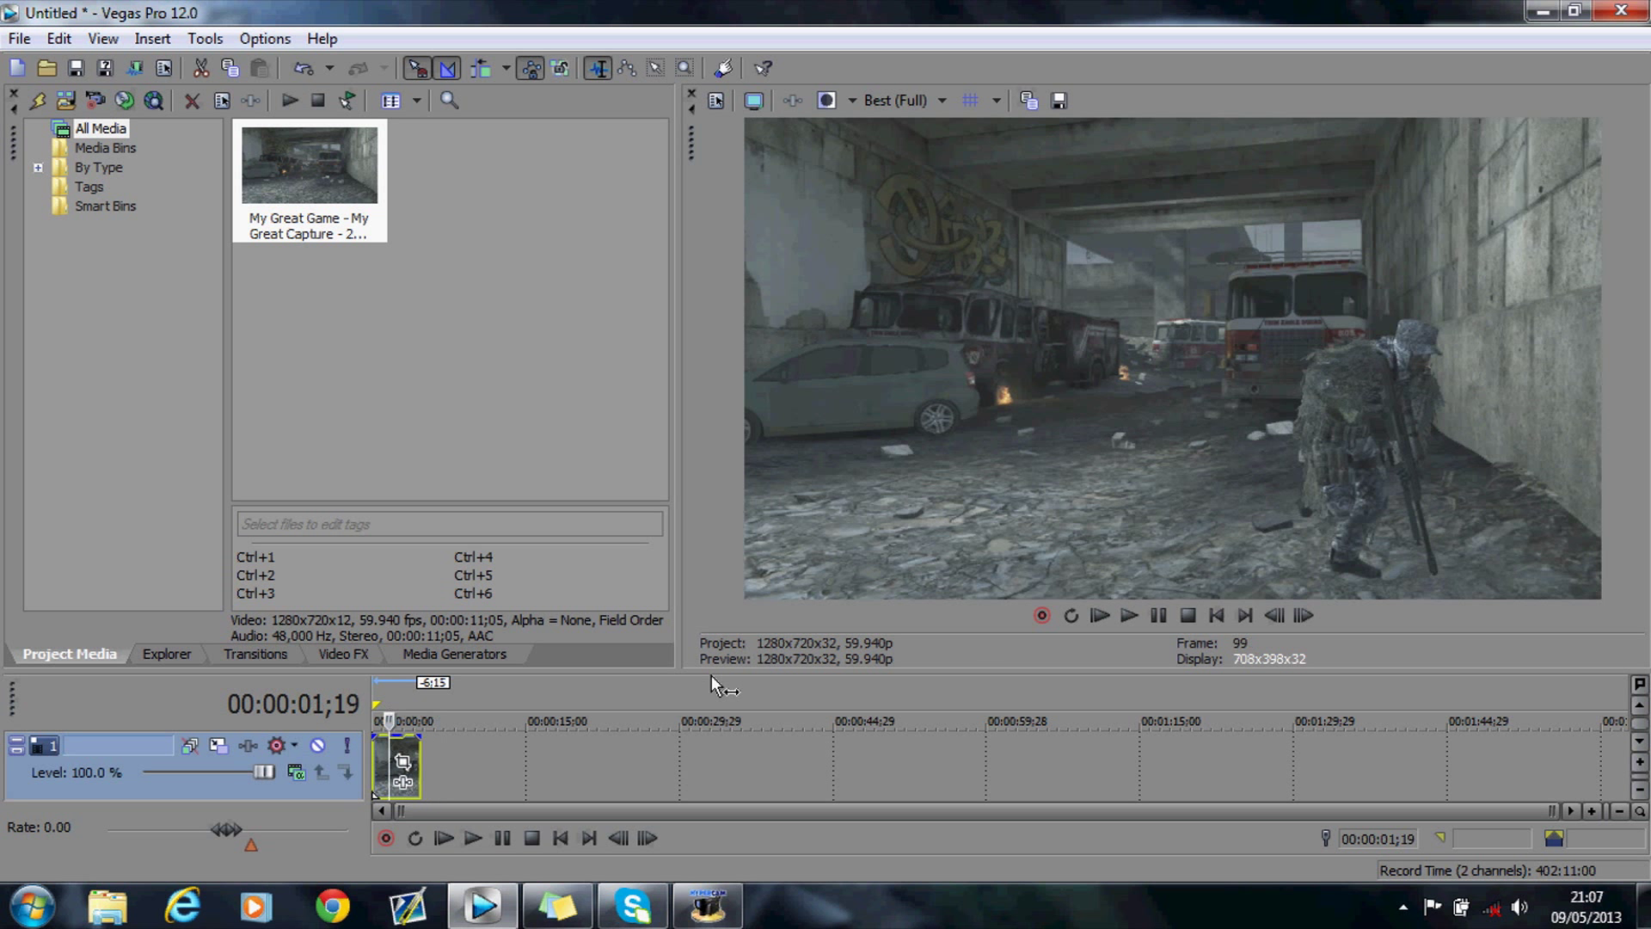
Step frame by frame to frame 43 (00:00:00;21) and drop marker 1 there.
click(1276, 626)
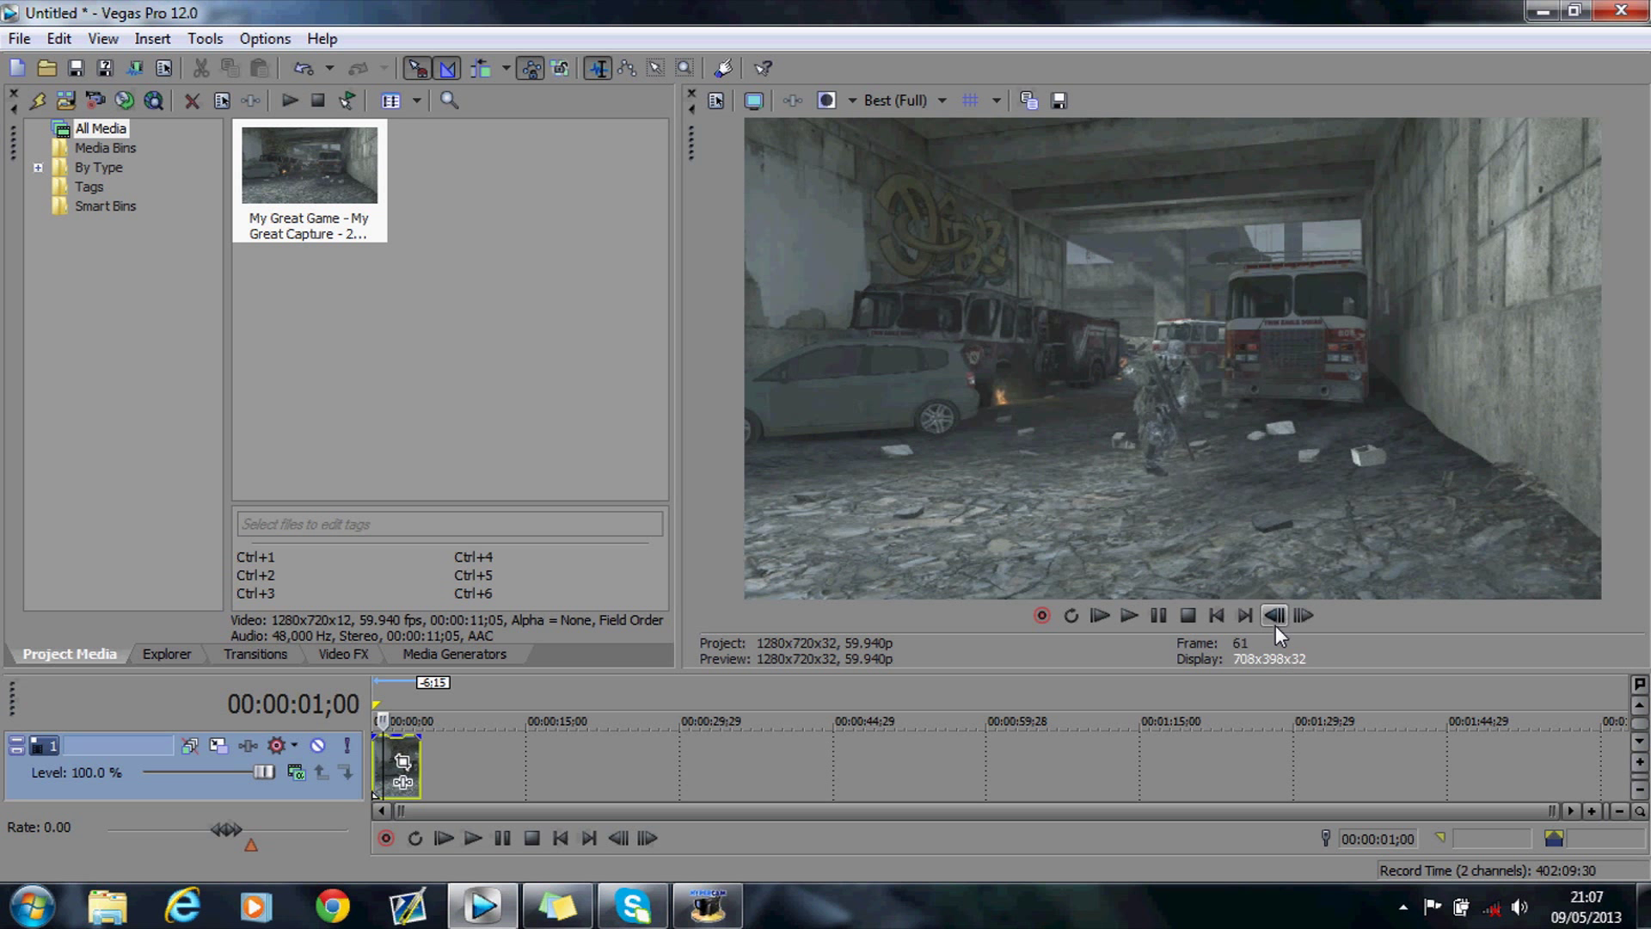
click(1276, 615)
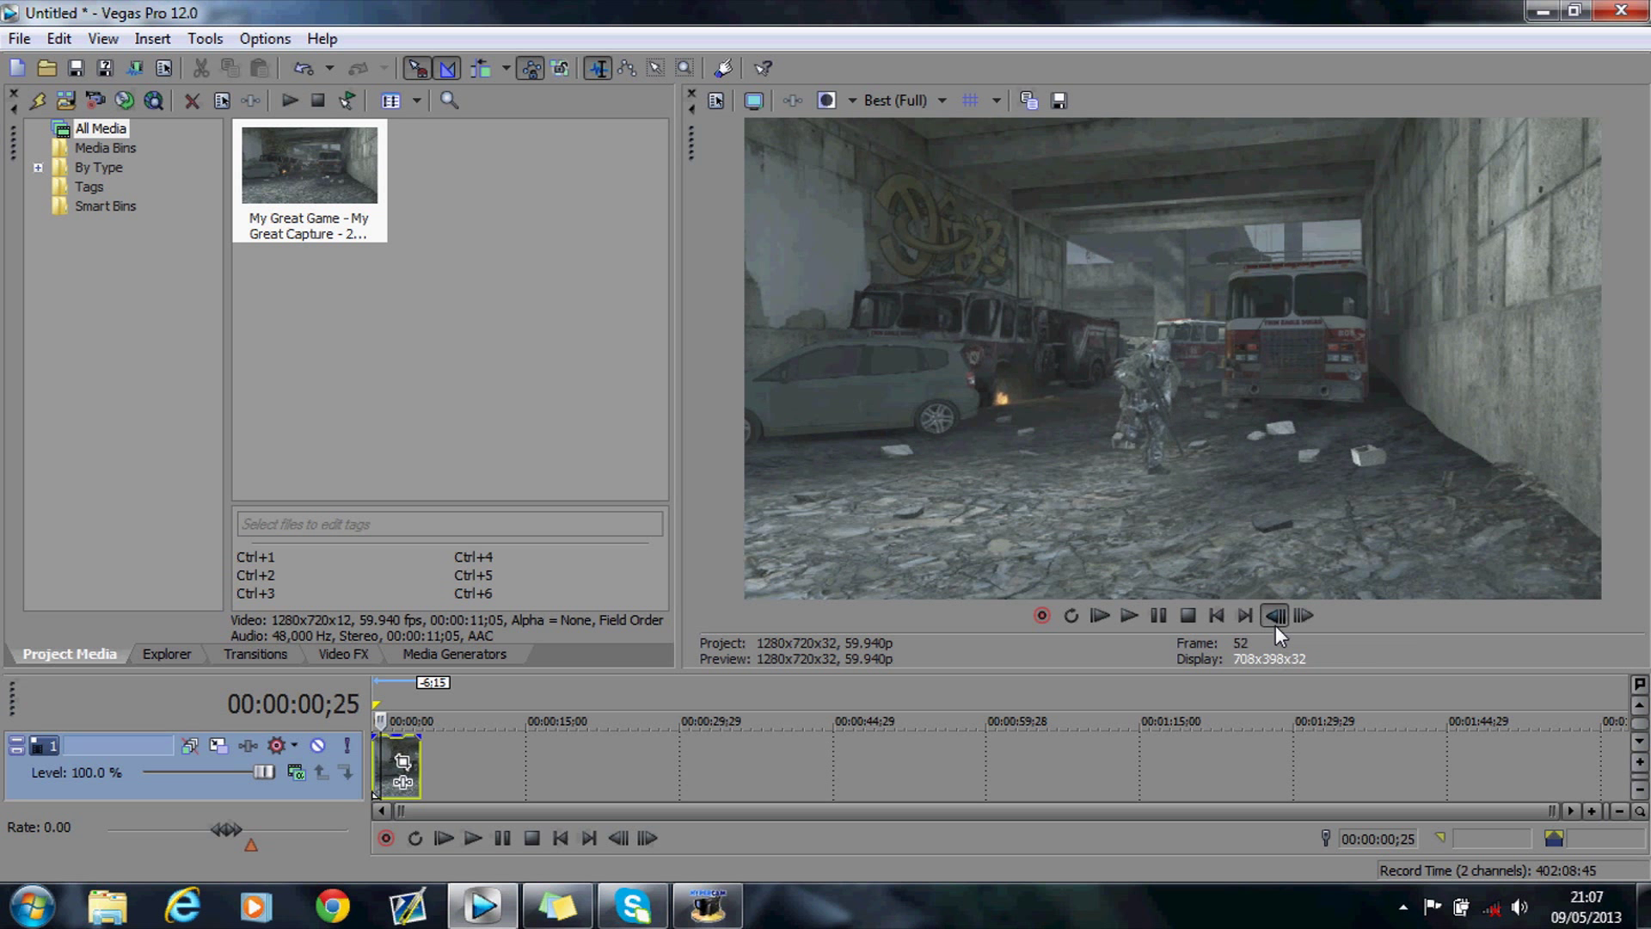
click(1276, 626)
click(1301, 614)
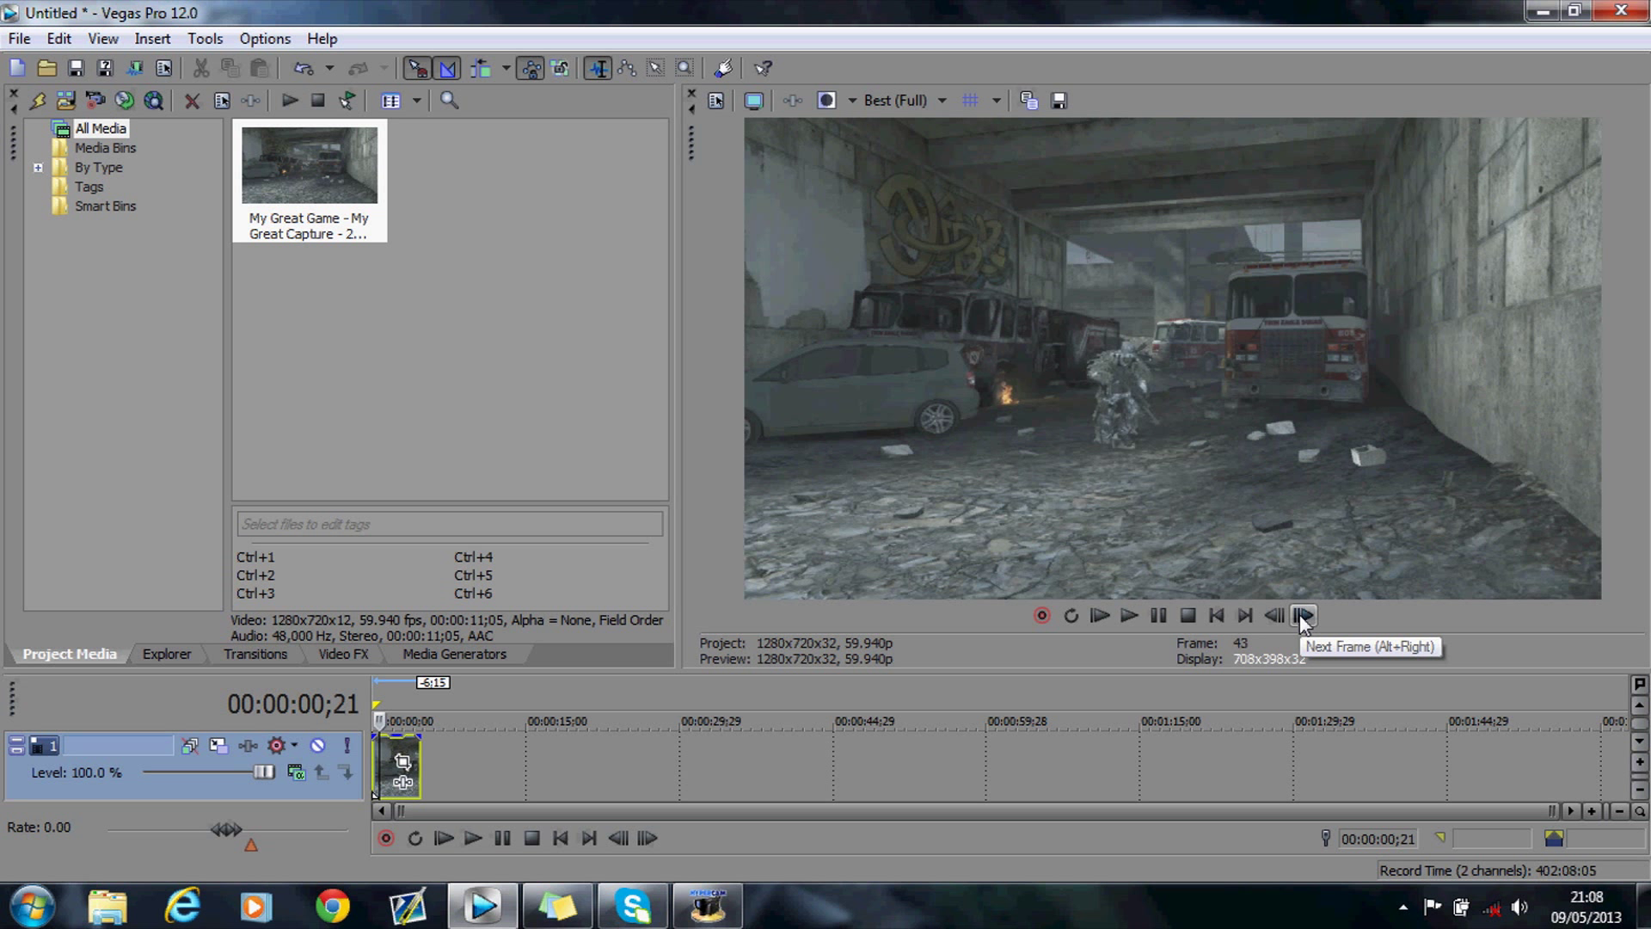
key(m)
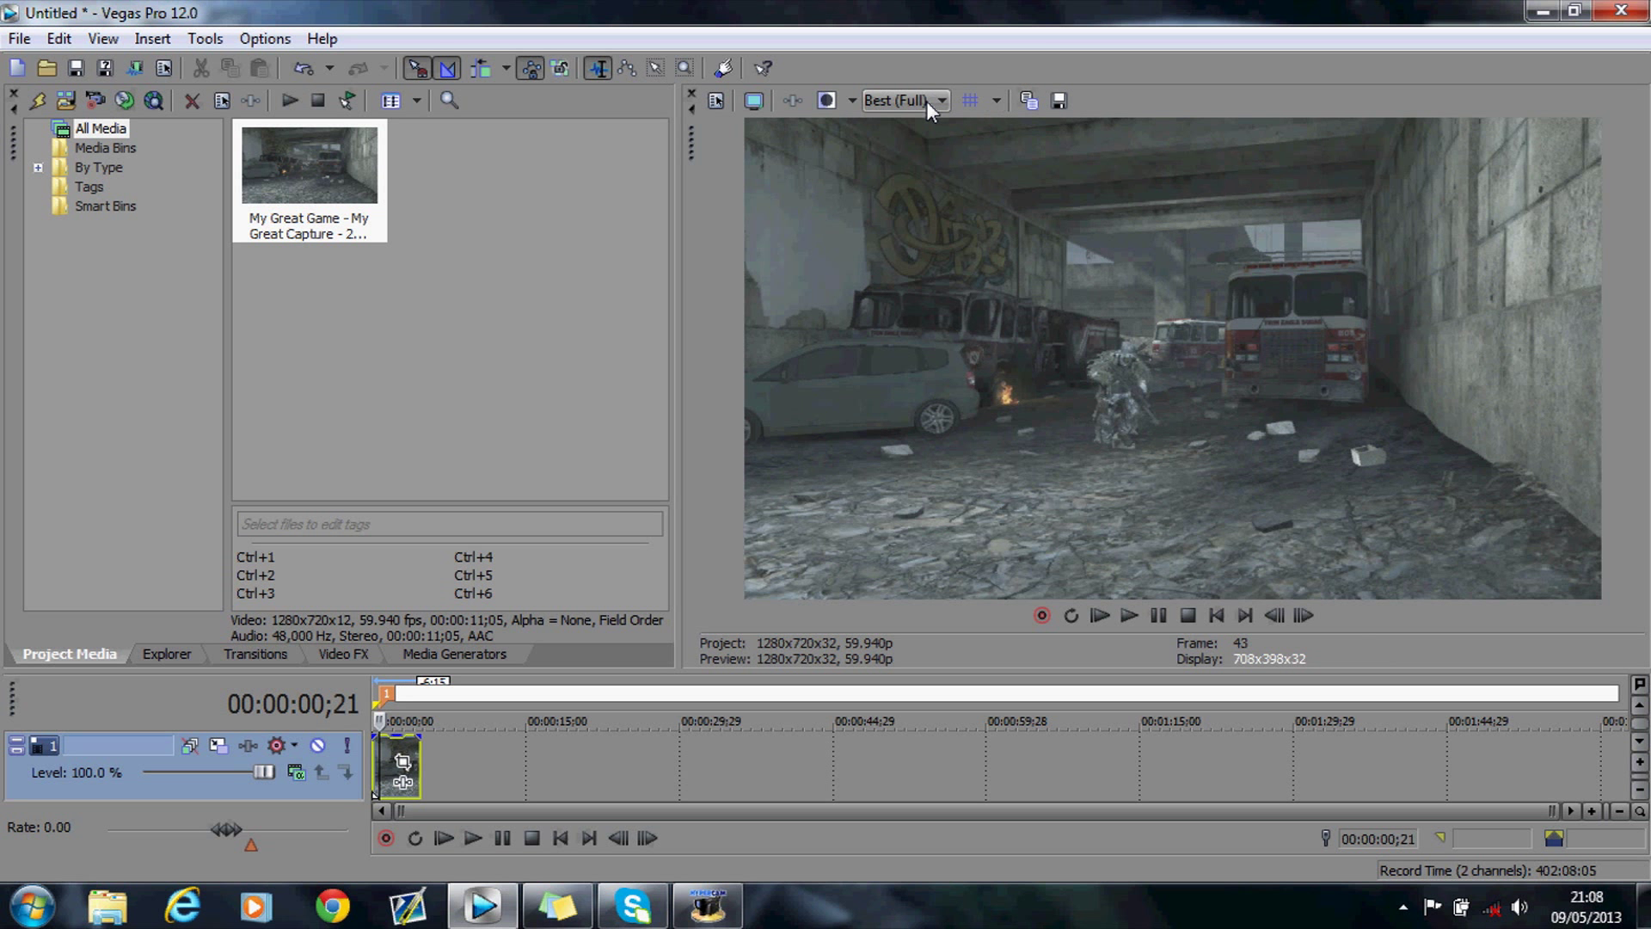
Save frame 43 as Image16.jpg, then mark frame 75 with marker 2 and save it as Image17.jpg.
click(1059, 100)
click(1108, 694)
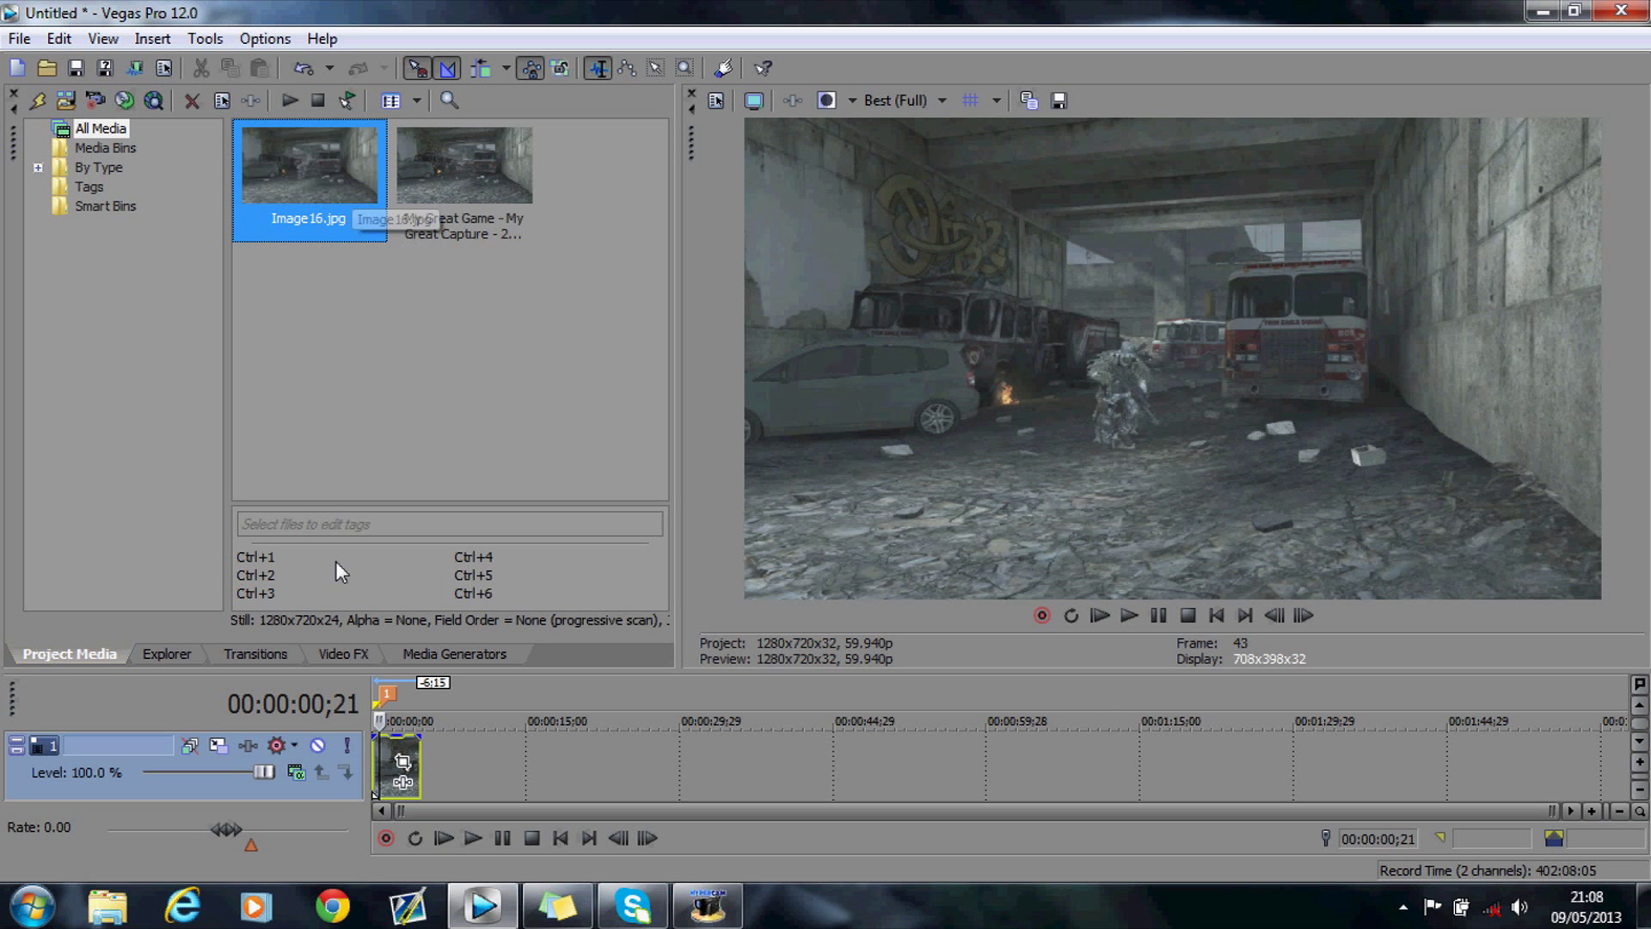
click(1159, 615)
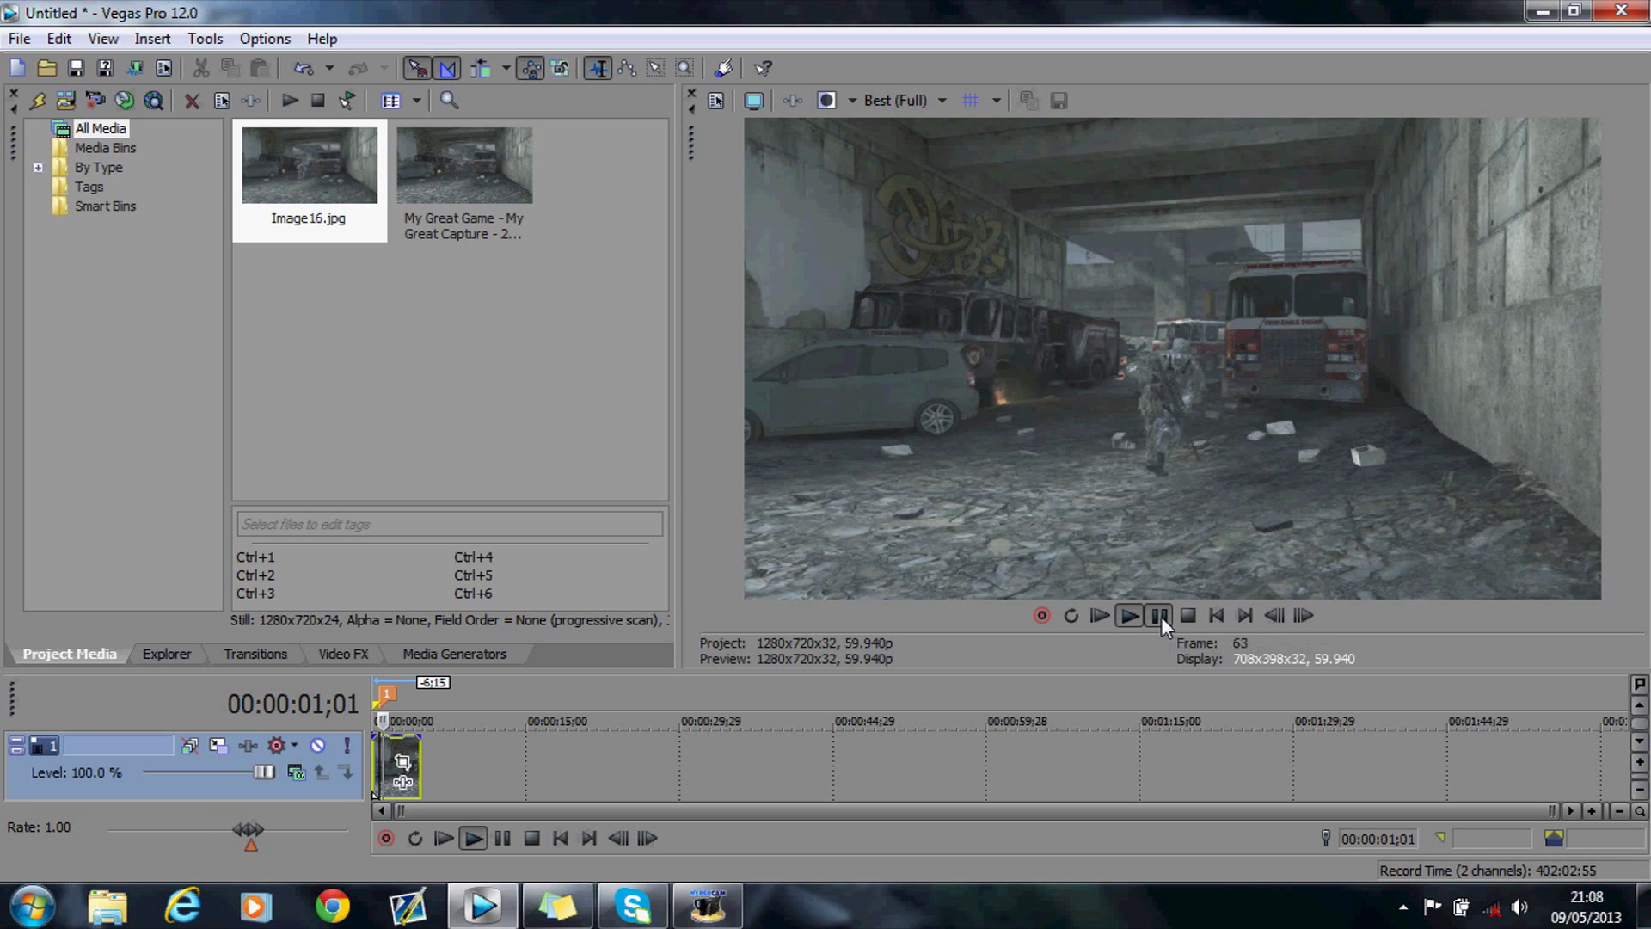
click(1159, 616)
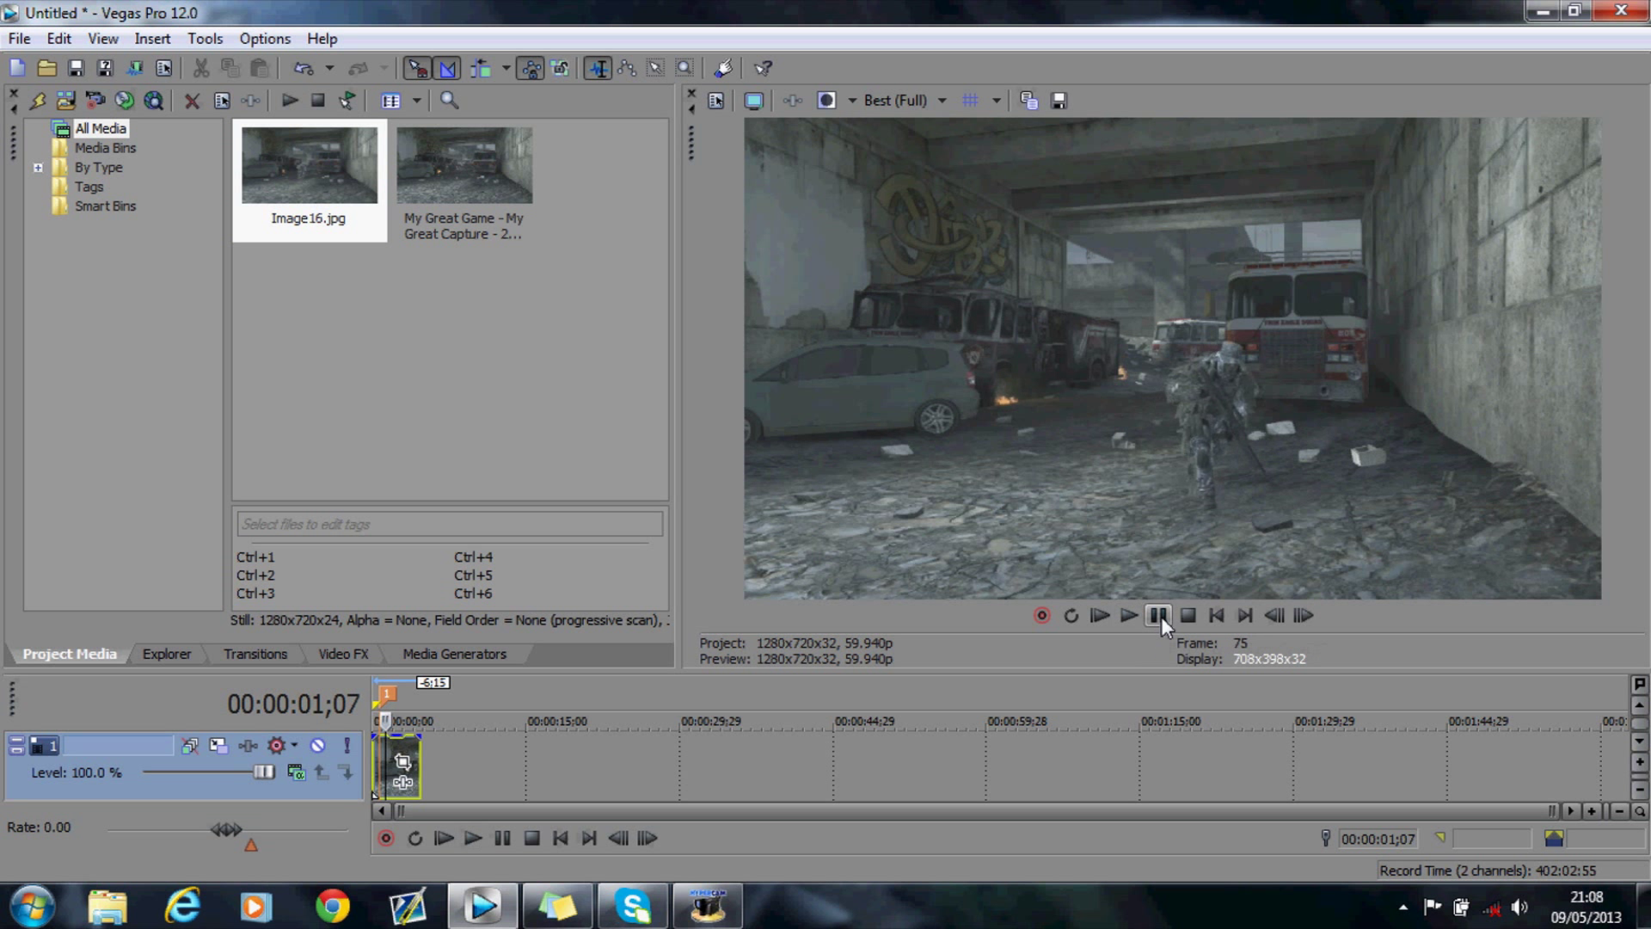
key(m)
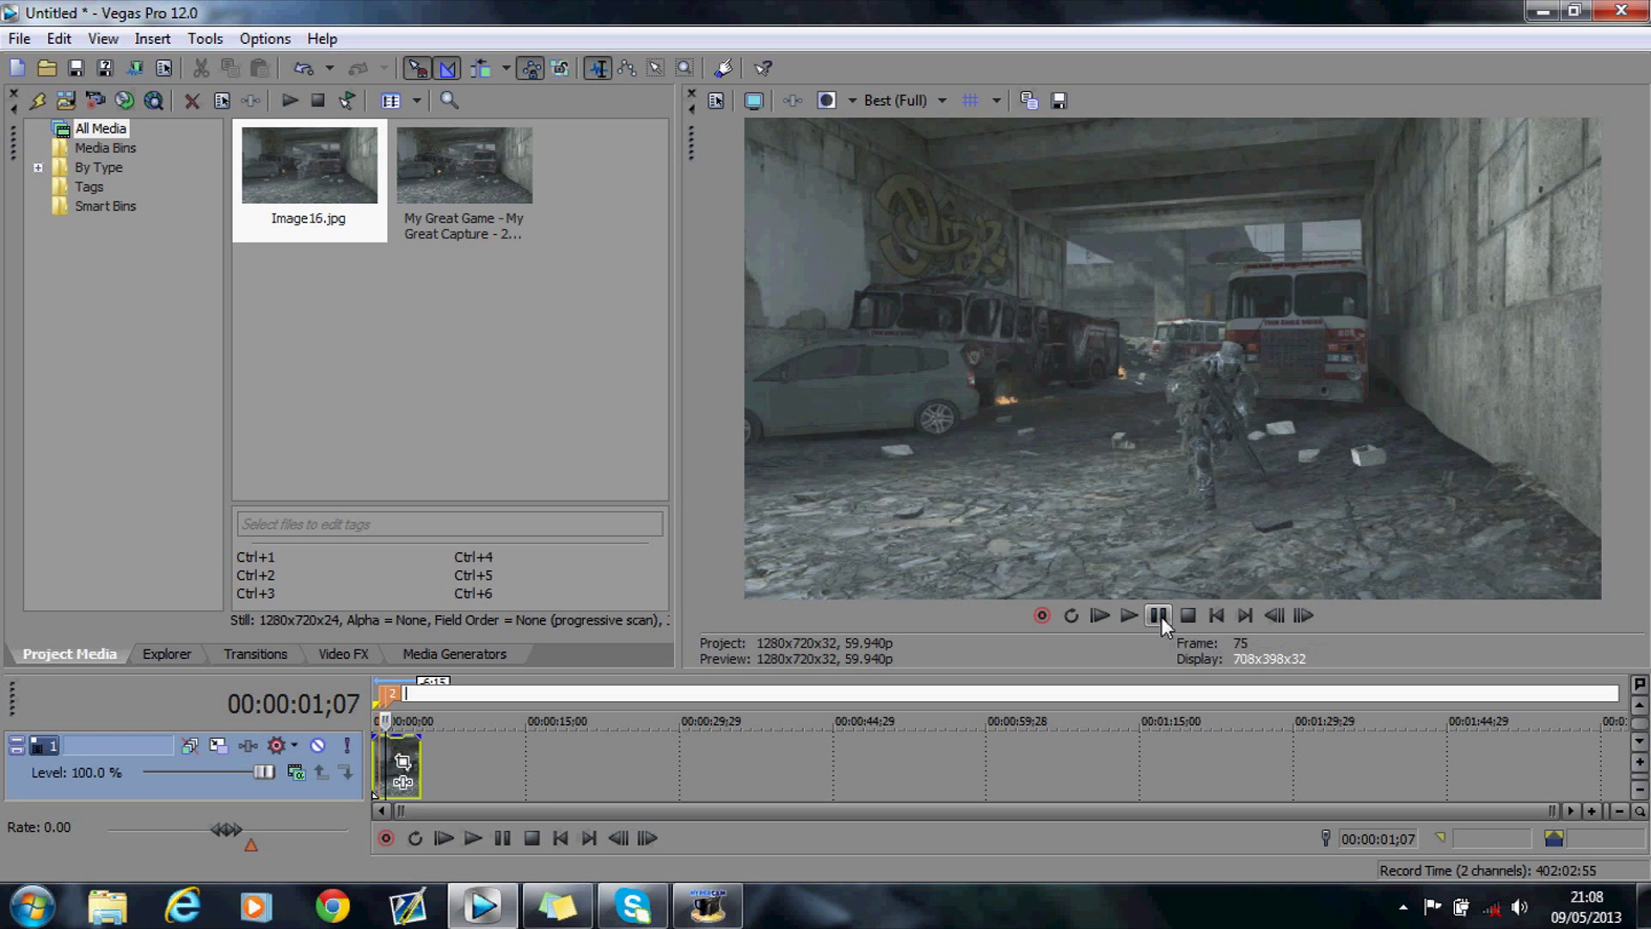
click(1059, 101)
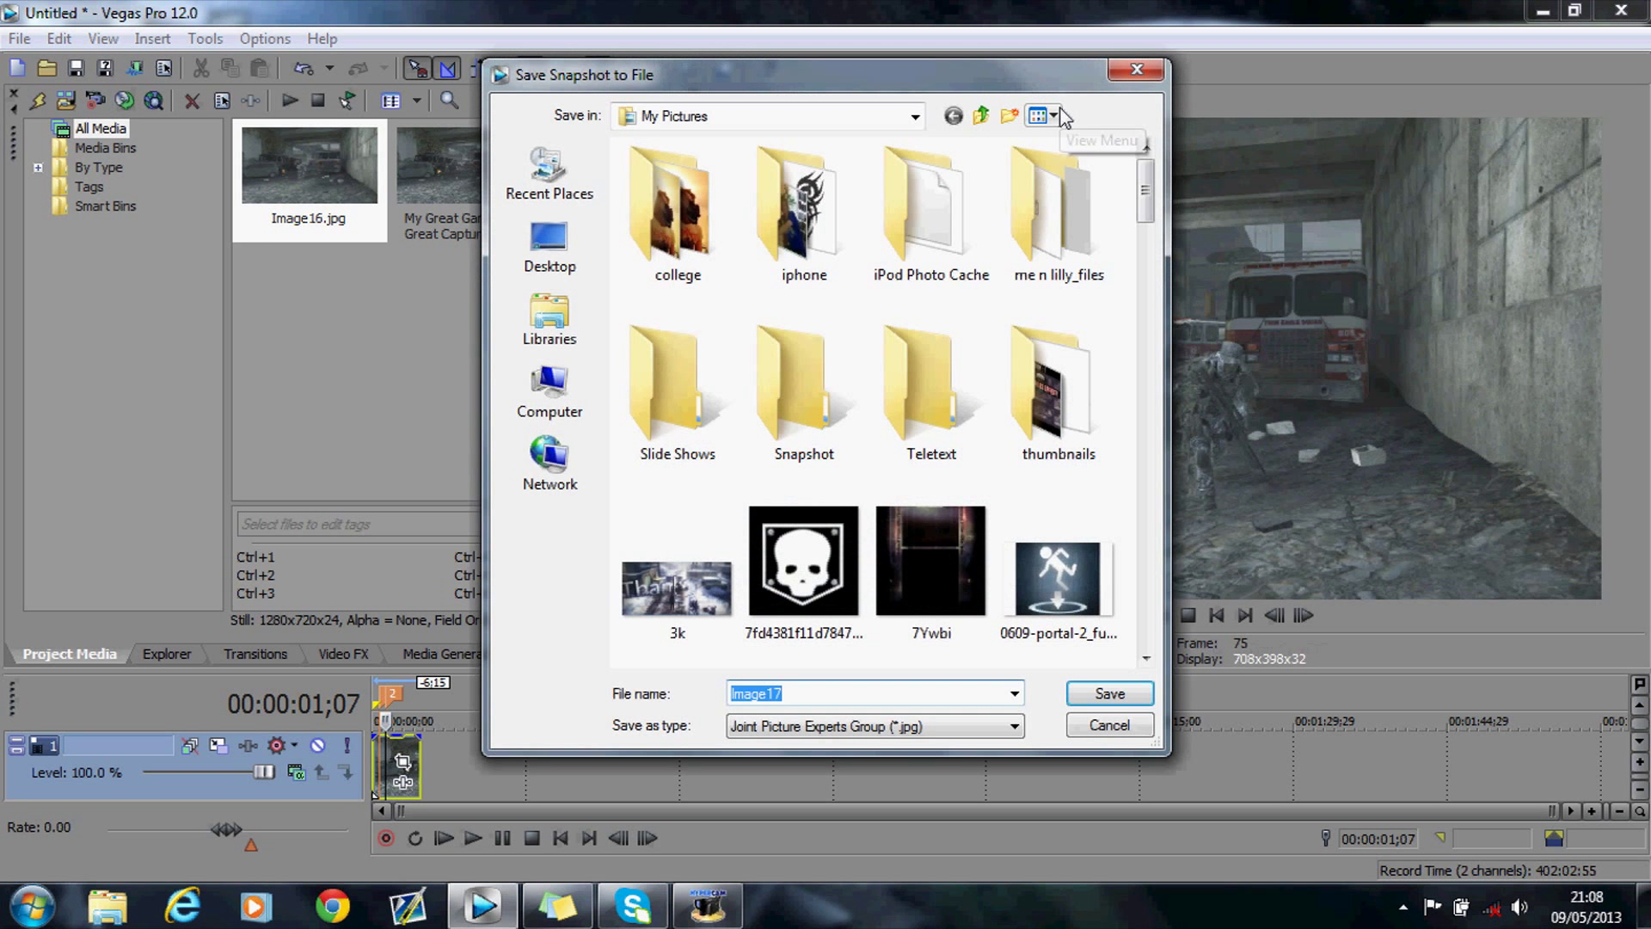
click(1108, 691)
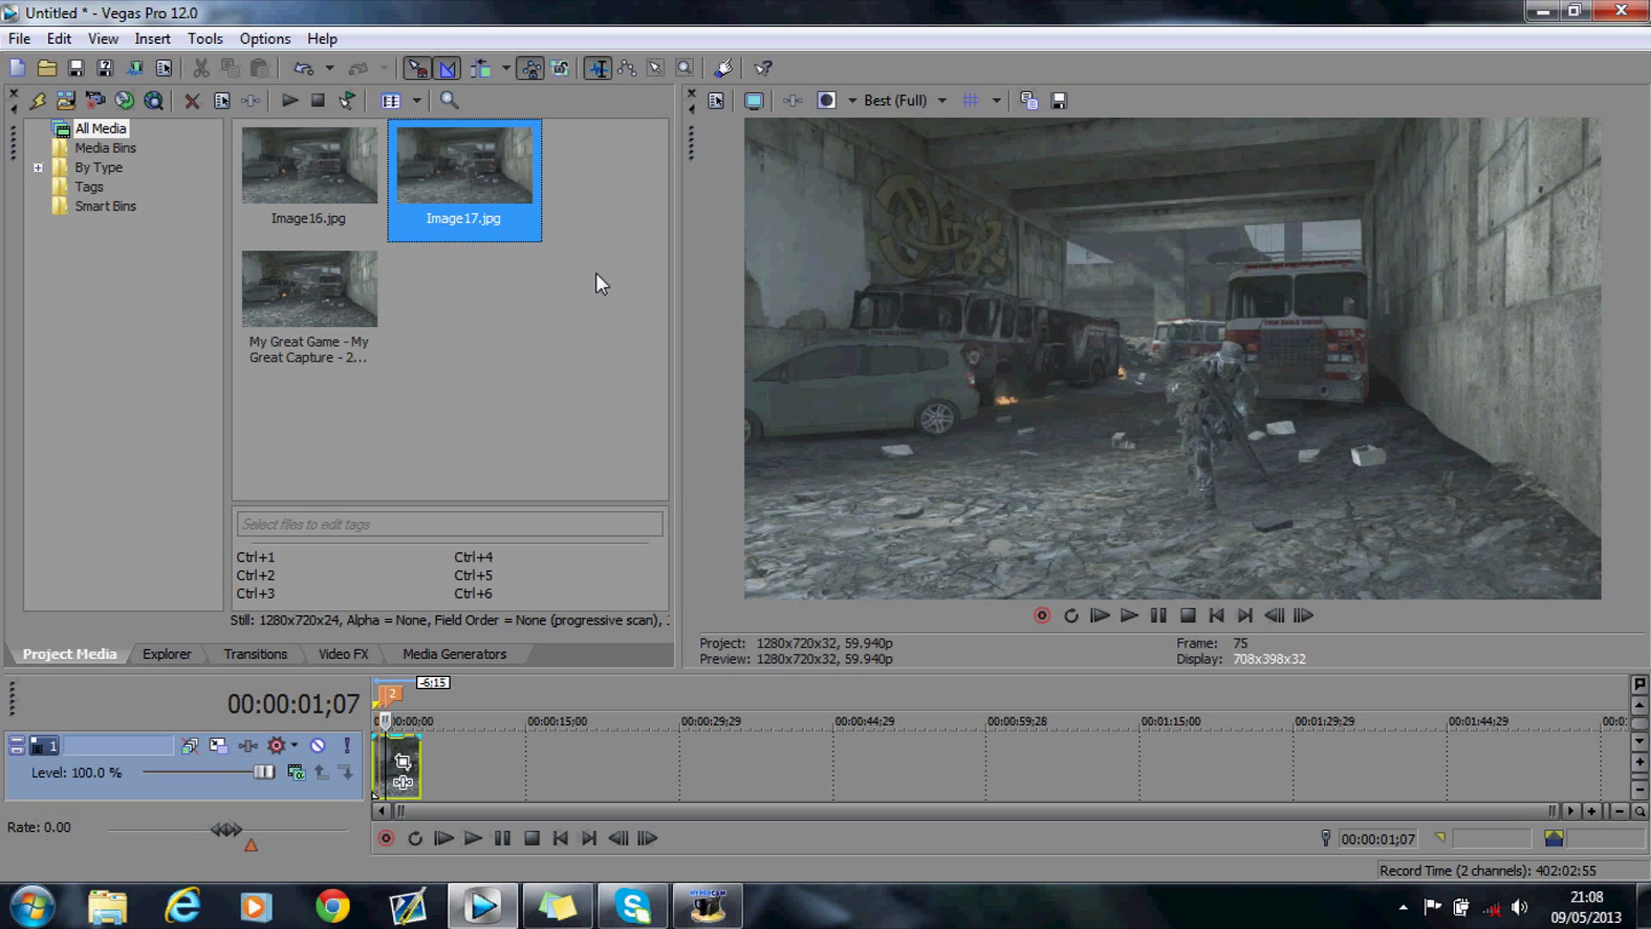
Insert a new video track and an audio track, then return the cursor to marker 1.
right_click(347, 801)
click(392, 756)
right_click(357, 806)
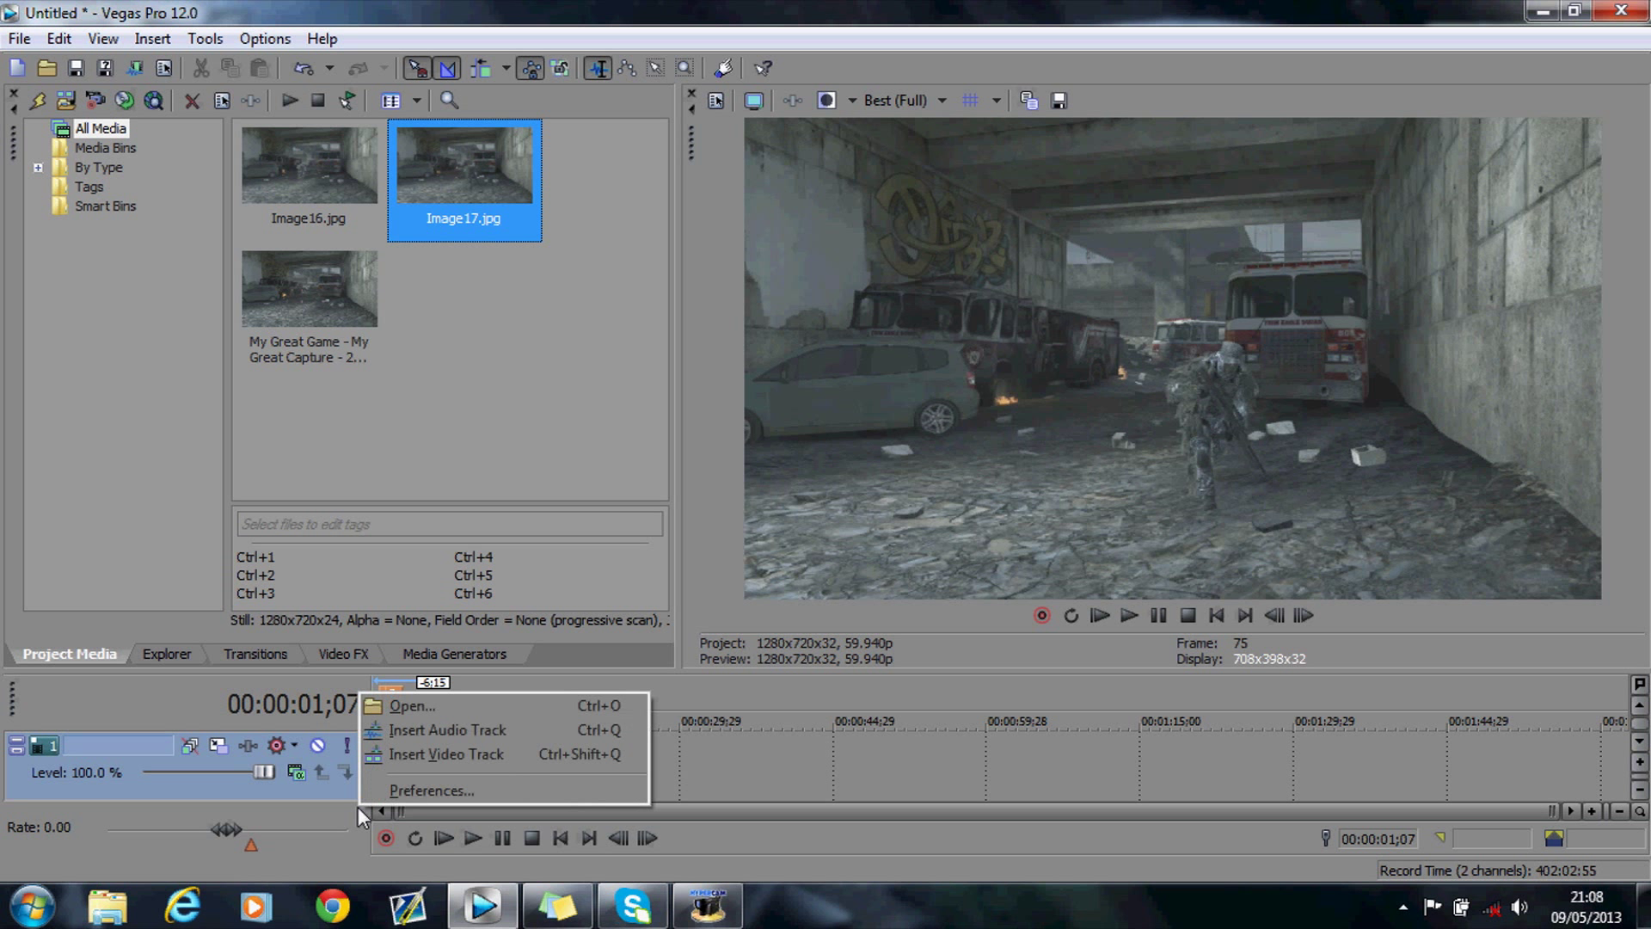
click(399, 736)
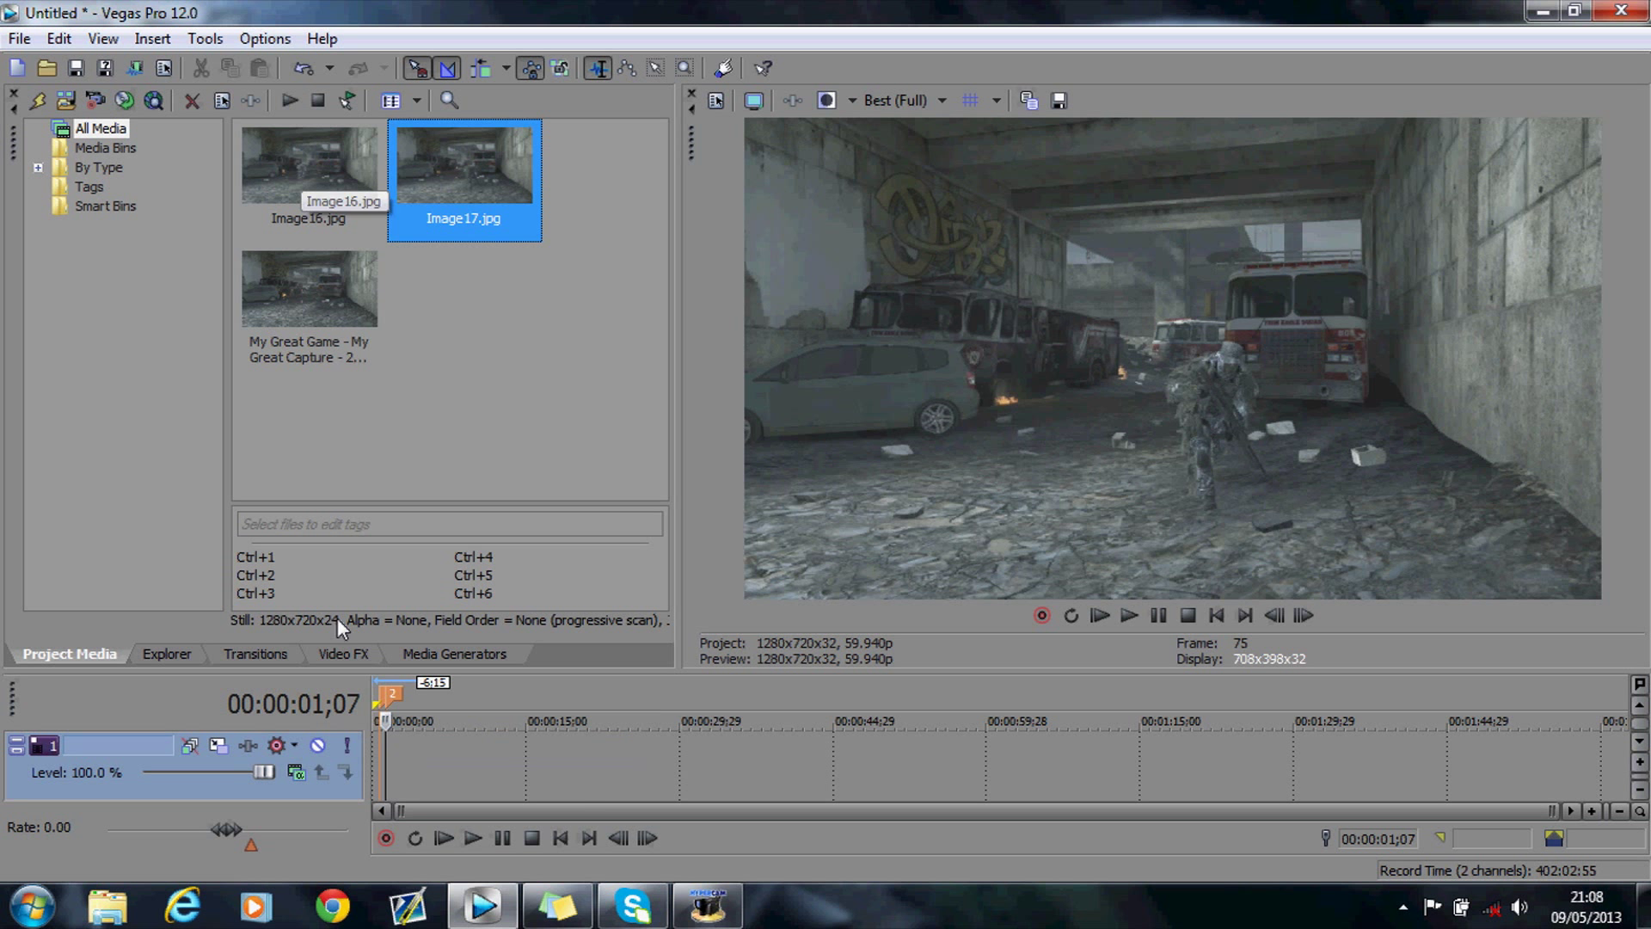
click(384, 698)
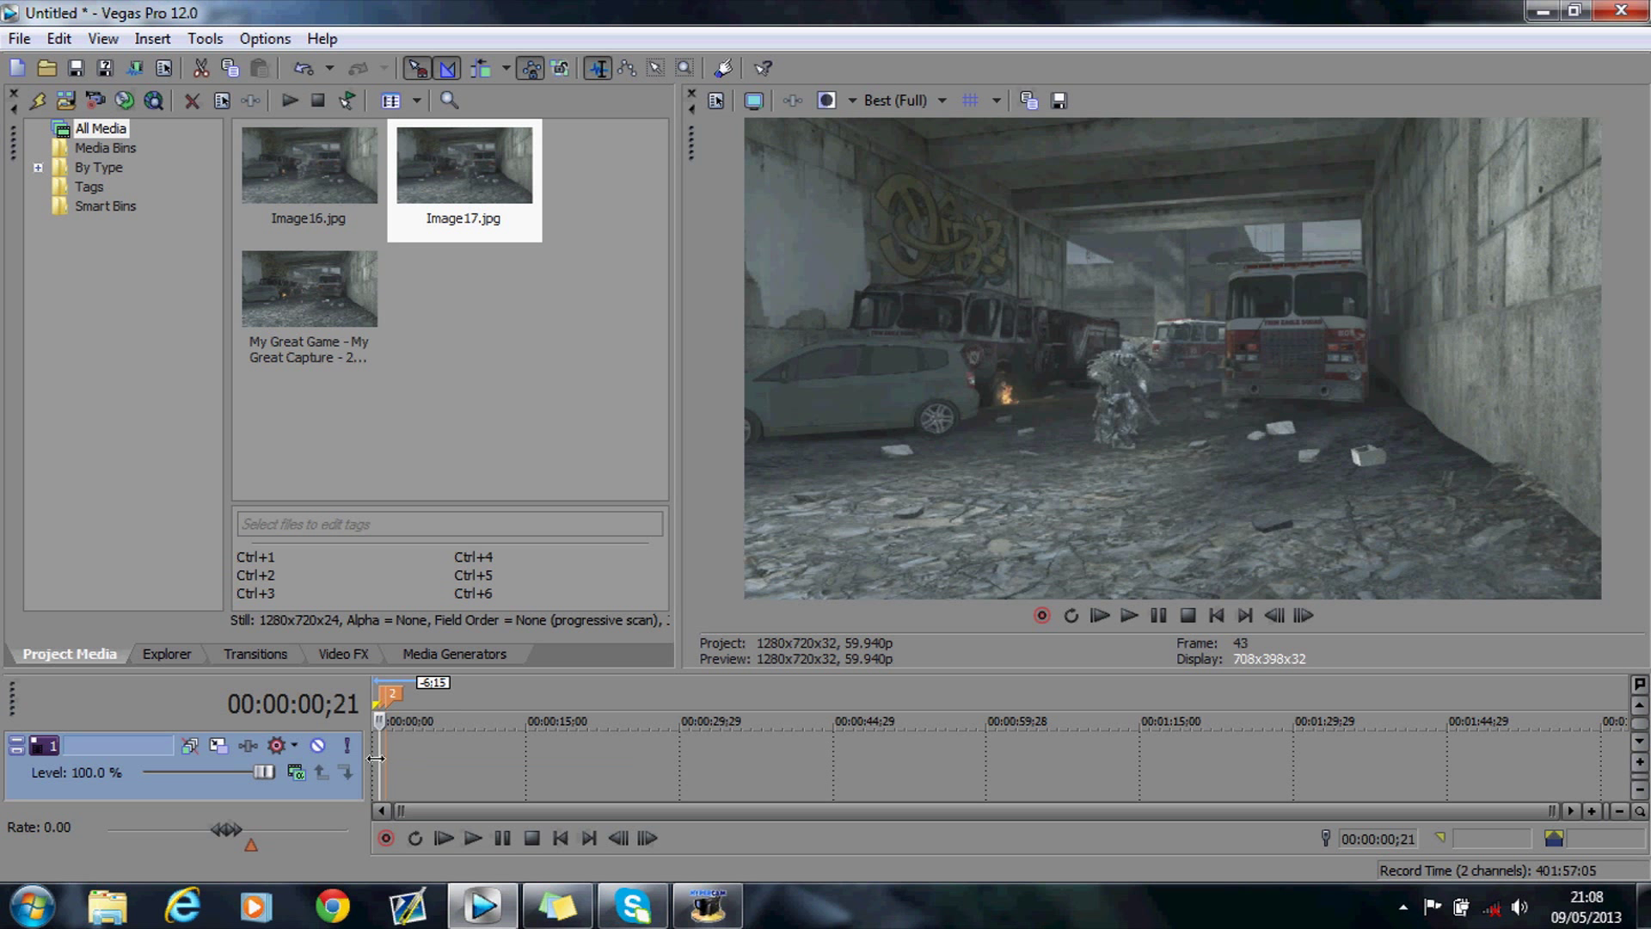
Drag Image16.jpg and Image17.jpg from Project Media onto the timeline at marker 1.
drag(324, 212, 476, 546)
drag(399, 750, 395, 748)
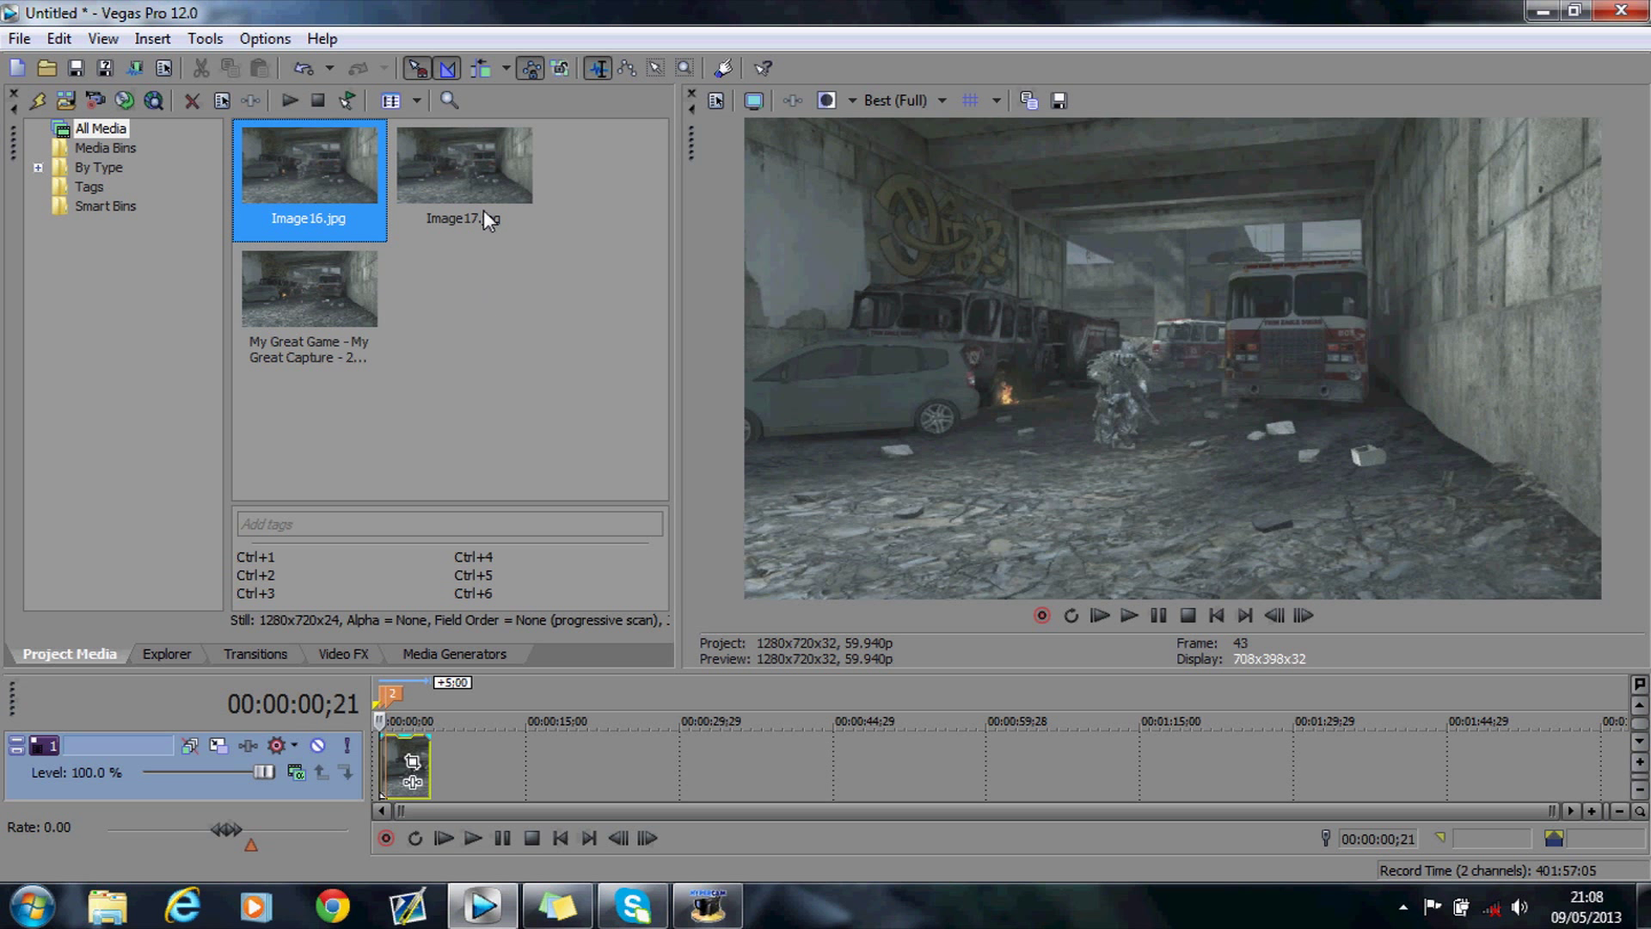
click(480, 163)
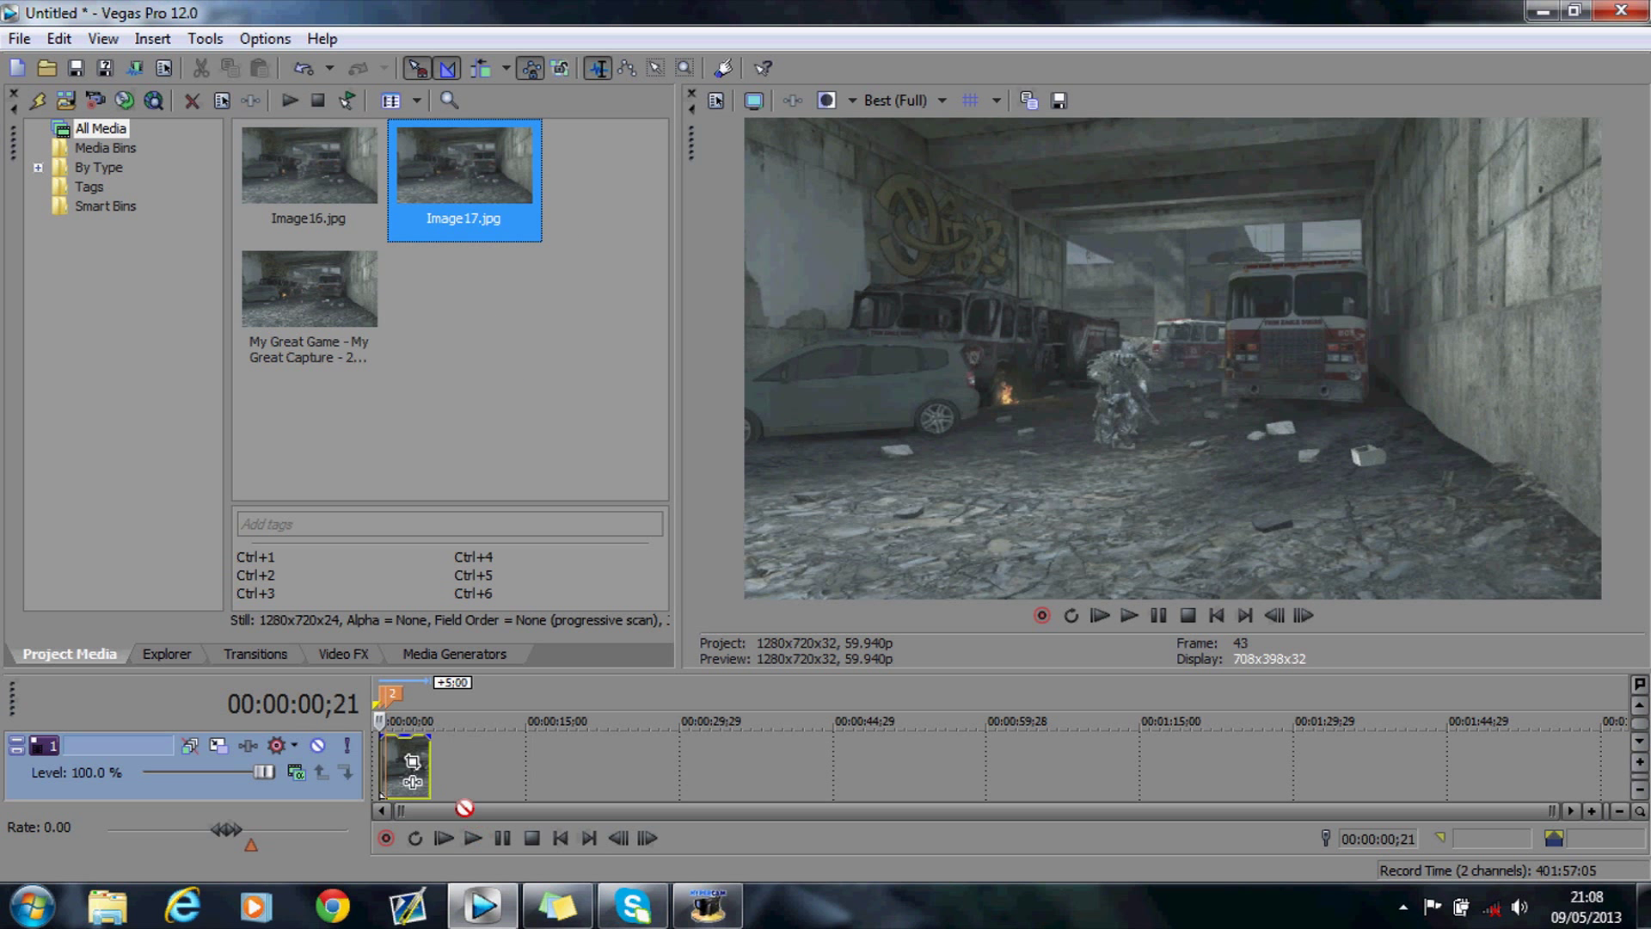
drag(467, 867, 406, 762)
Move one still event down to the second video track and zoom the timeline in.
click(1639, 741)
click(1640, 703)
click(1639, 704)
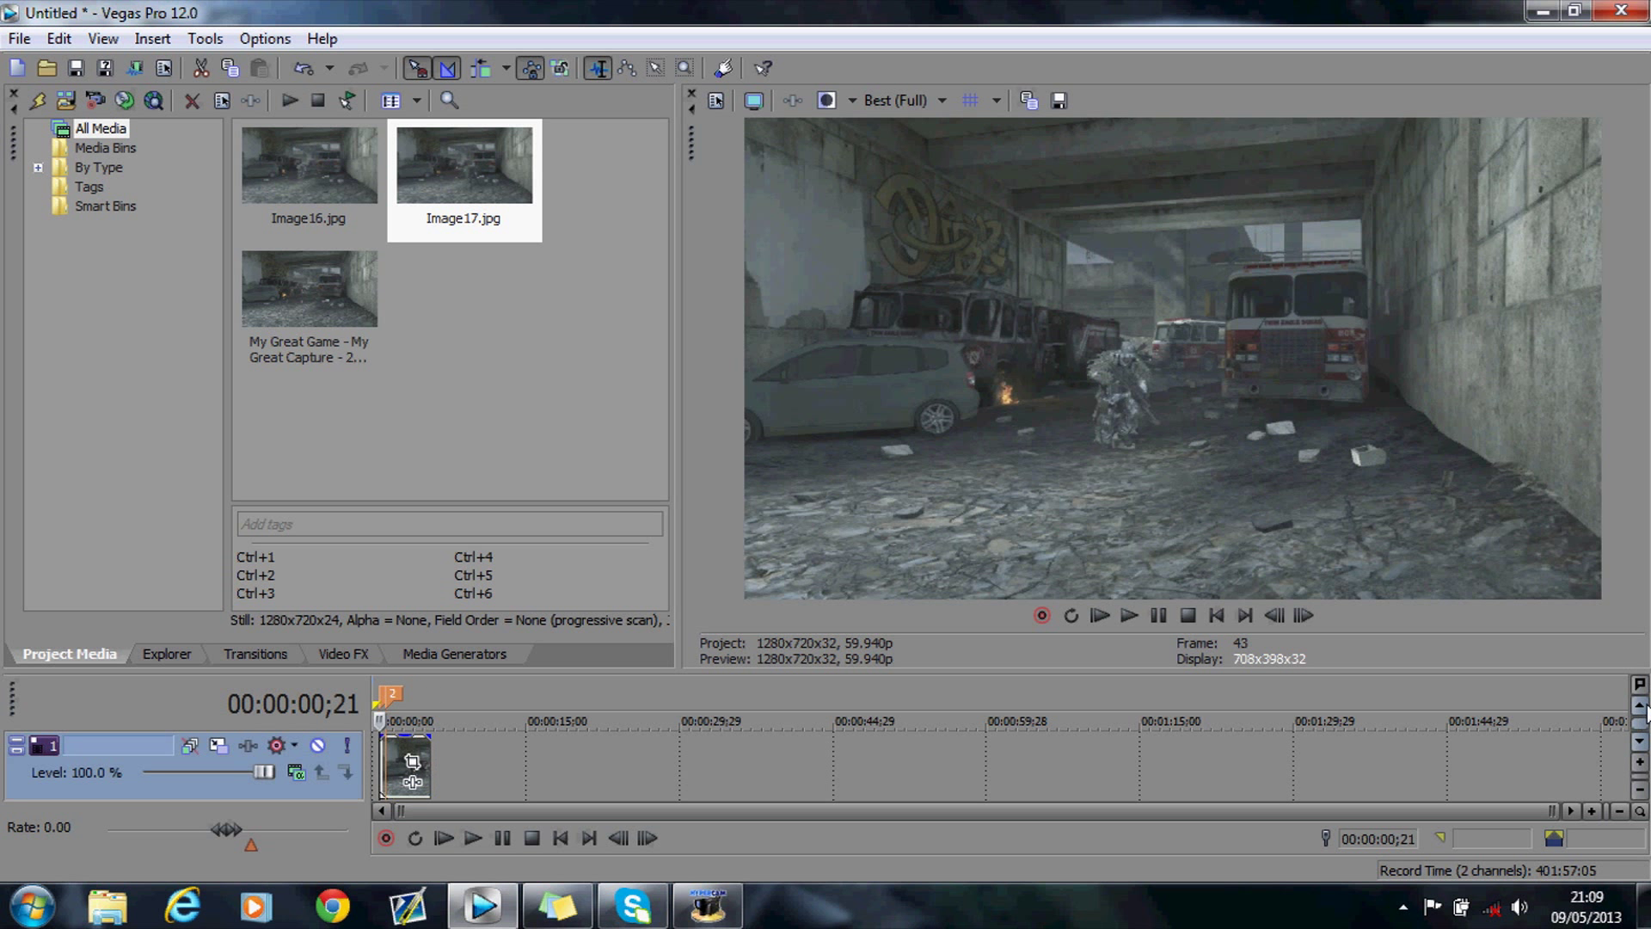
click(1591, 809)
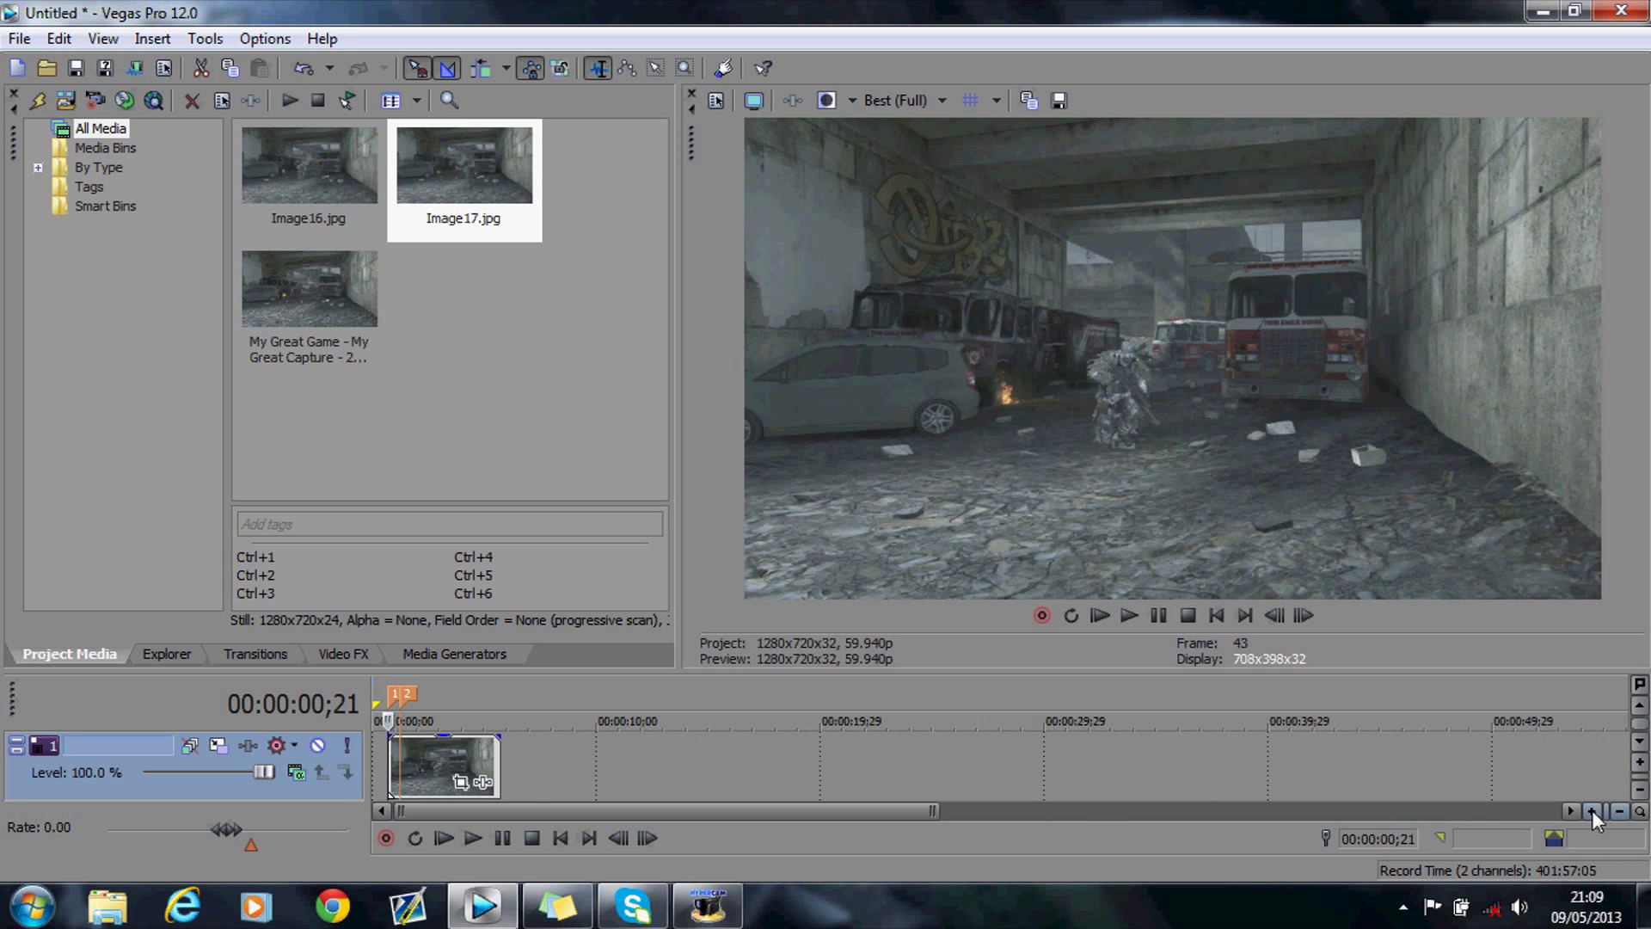
click(1591, 810)
Open Image16's Event Pan/Crop, widen the window, zoom in on the soldier, and enable Mask.
click(1592, 810)
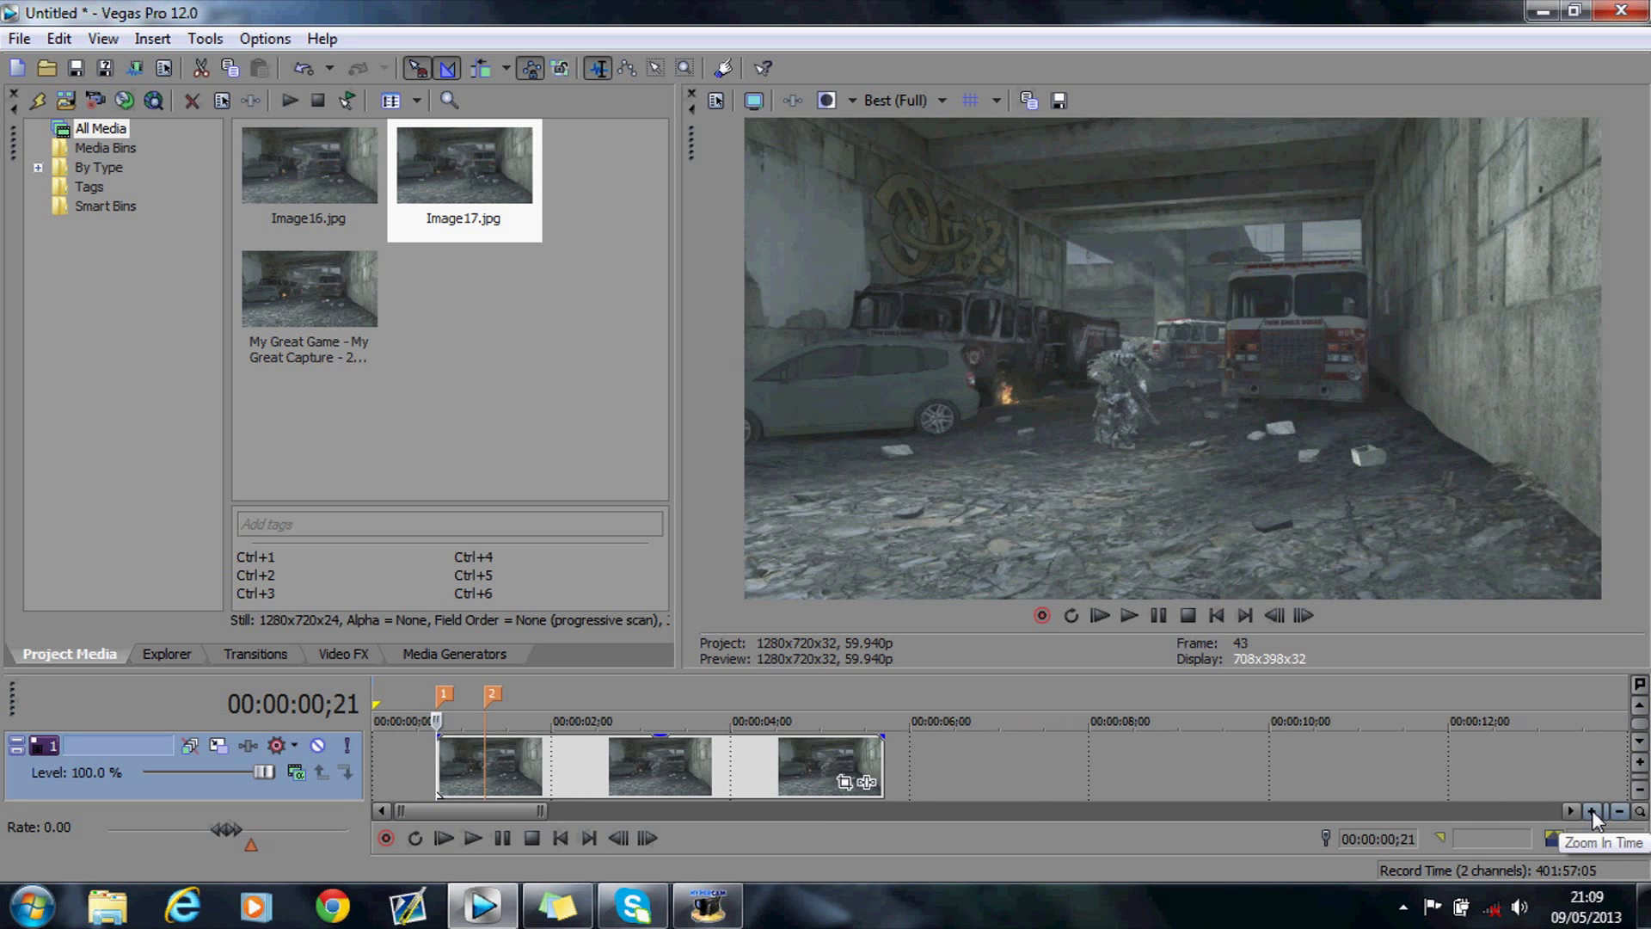
click(844, 781)
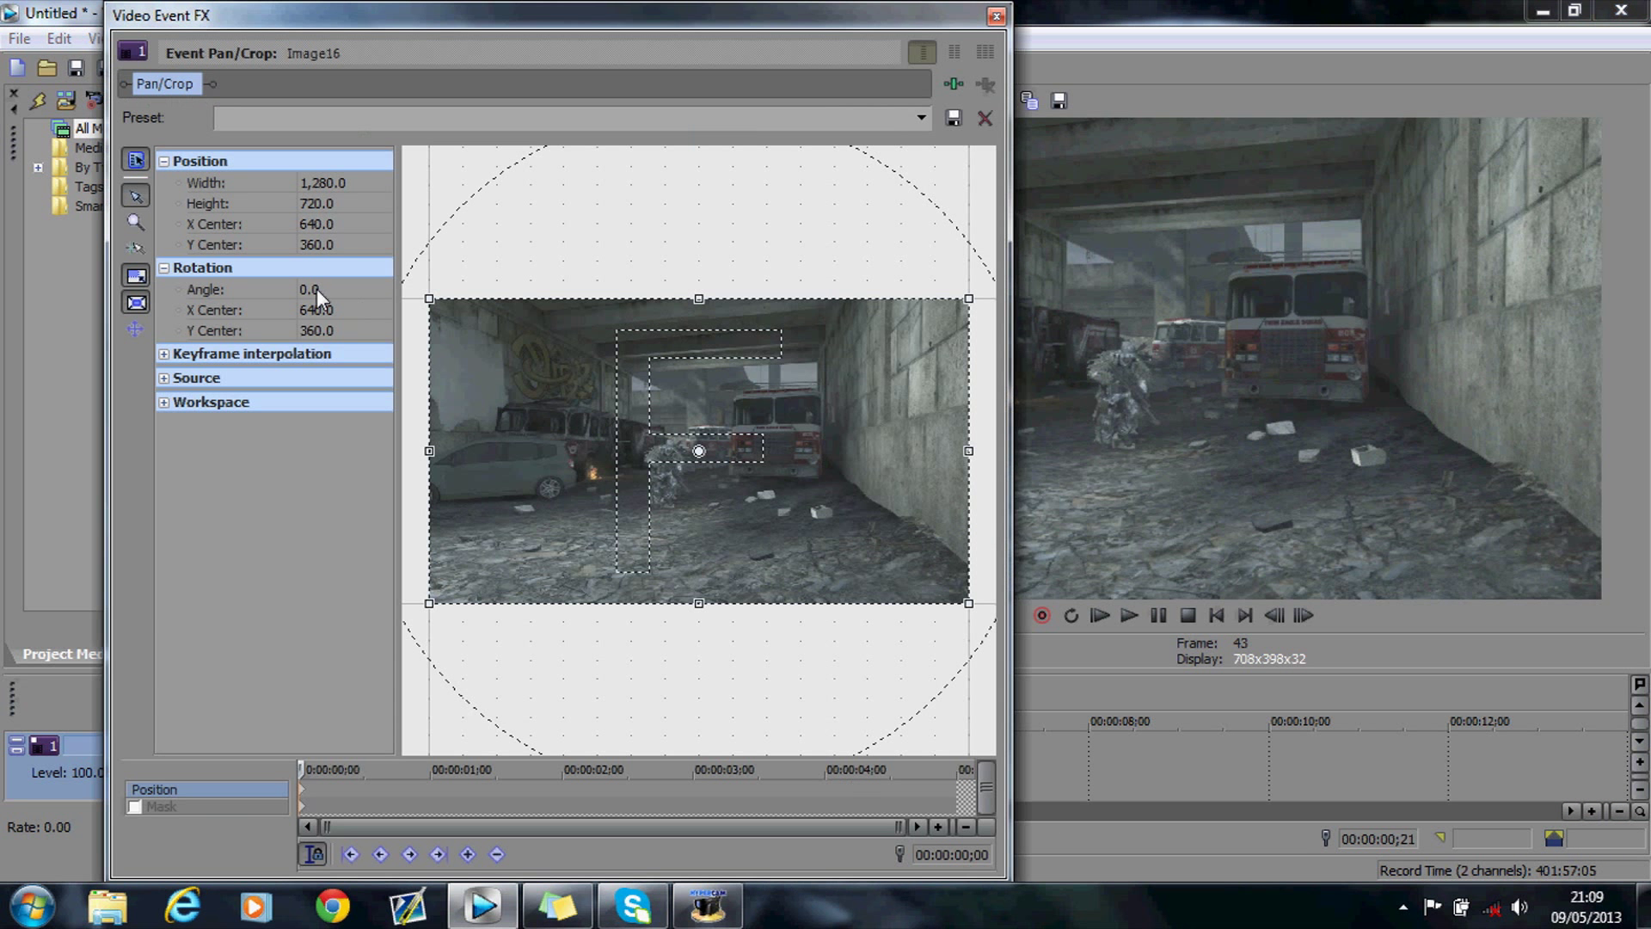
drag(1015, 739, 1511, 671)
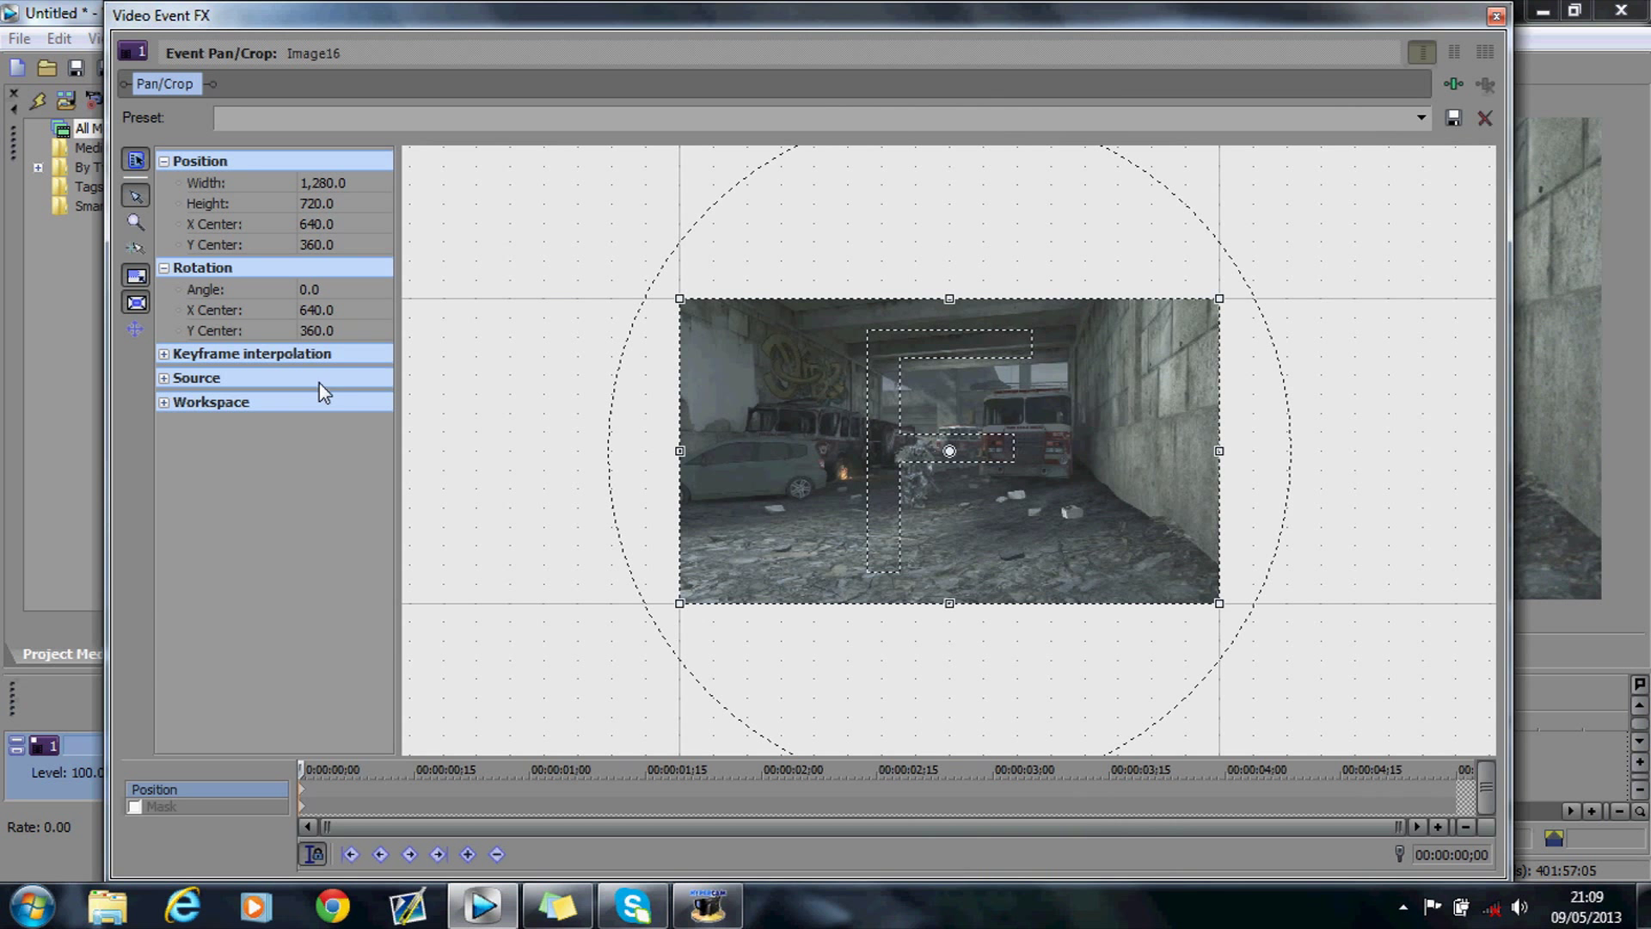
click(136, 223)
click(913, 453)
click(964, 481)
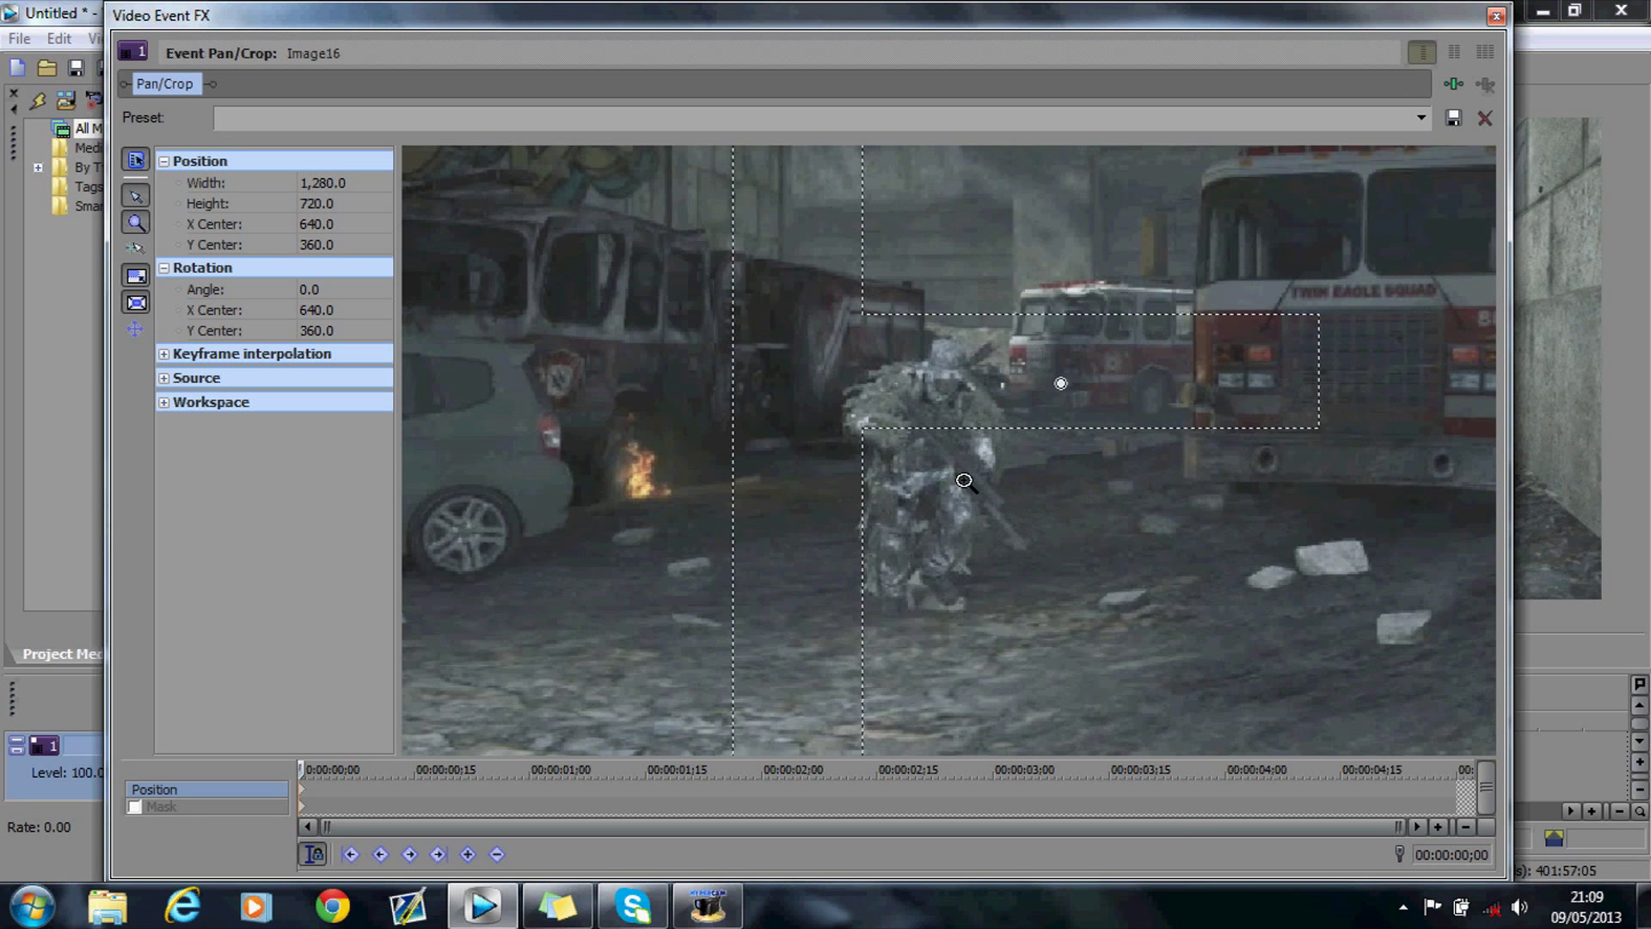
click(954, 471)
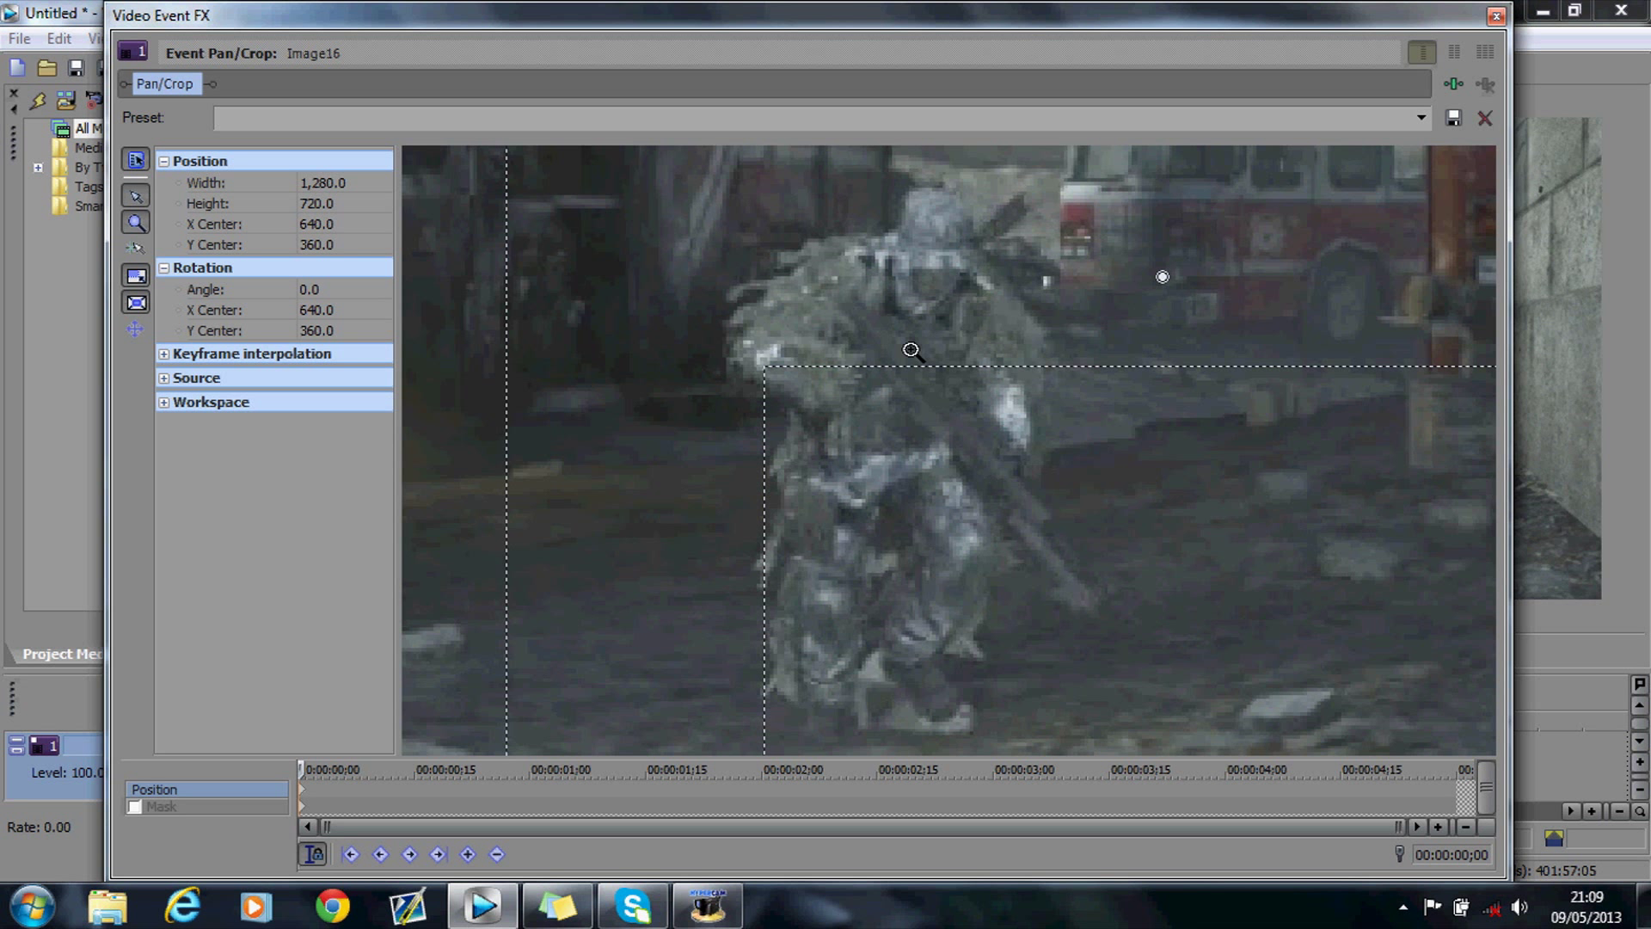
click(135, 805)
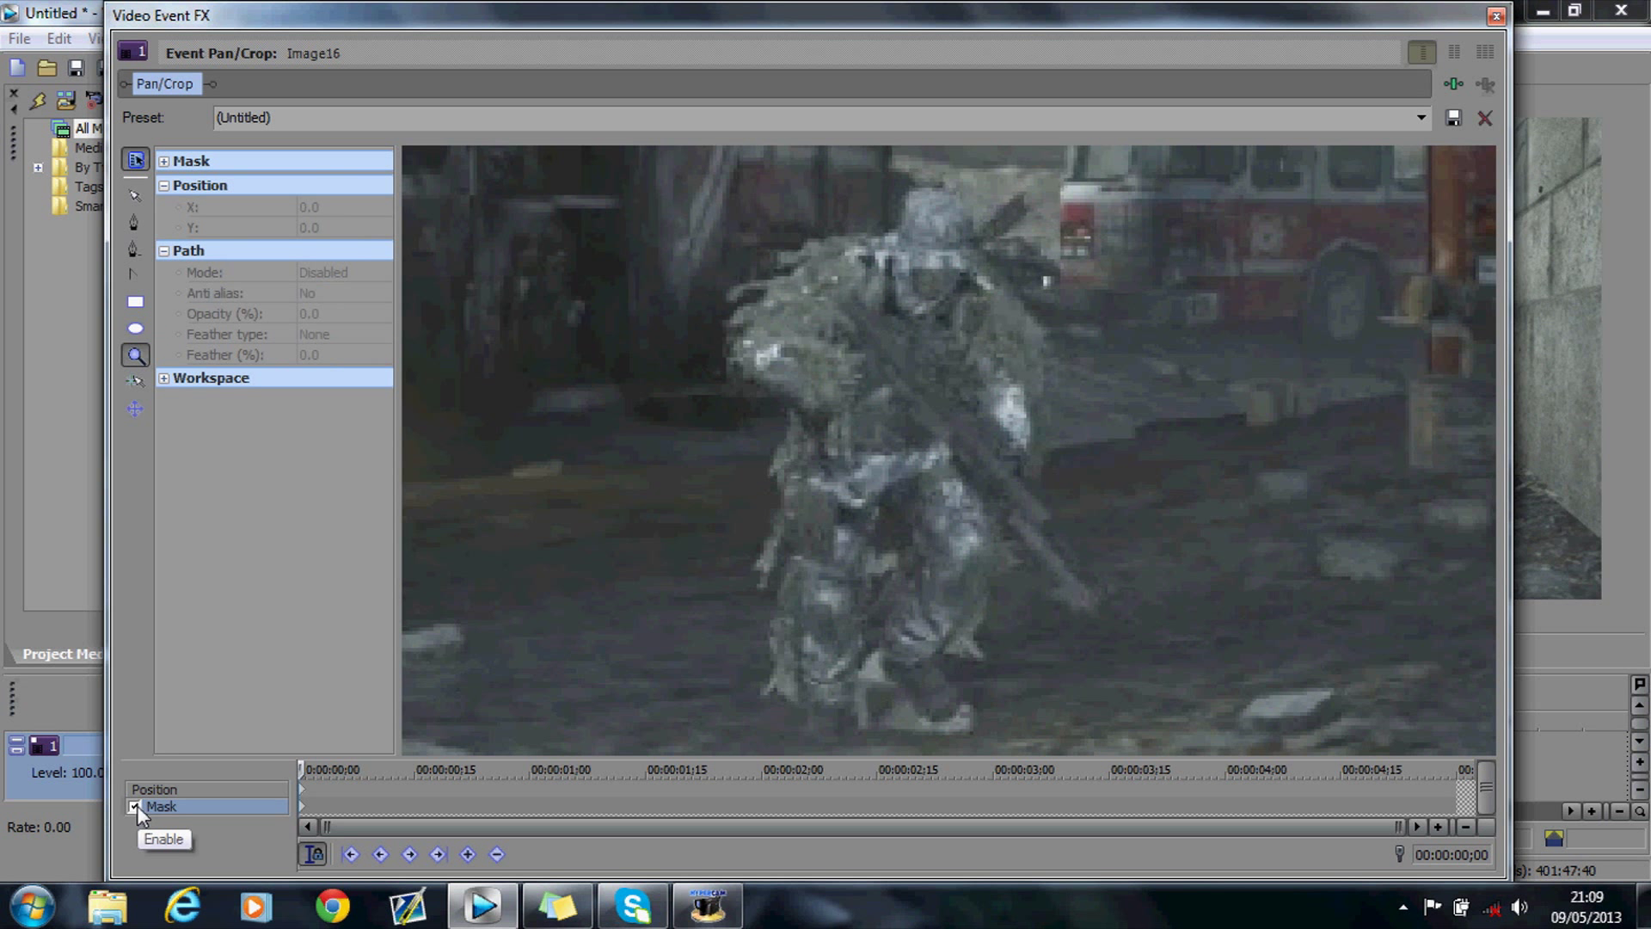
Start the Image16 mask with anchor points up the soldier's left side, across his back and helmet.
click(136, 224)
click(783, 733)
click(717, 614)
click(715, 346)
click(717, 232)
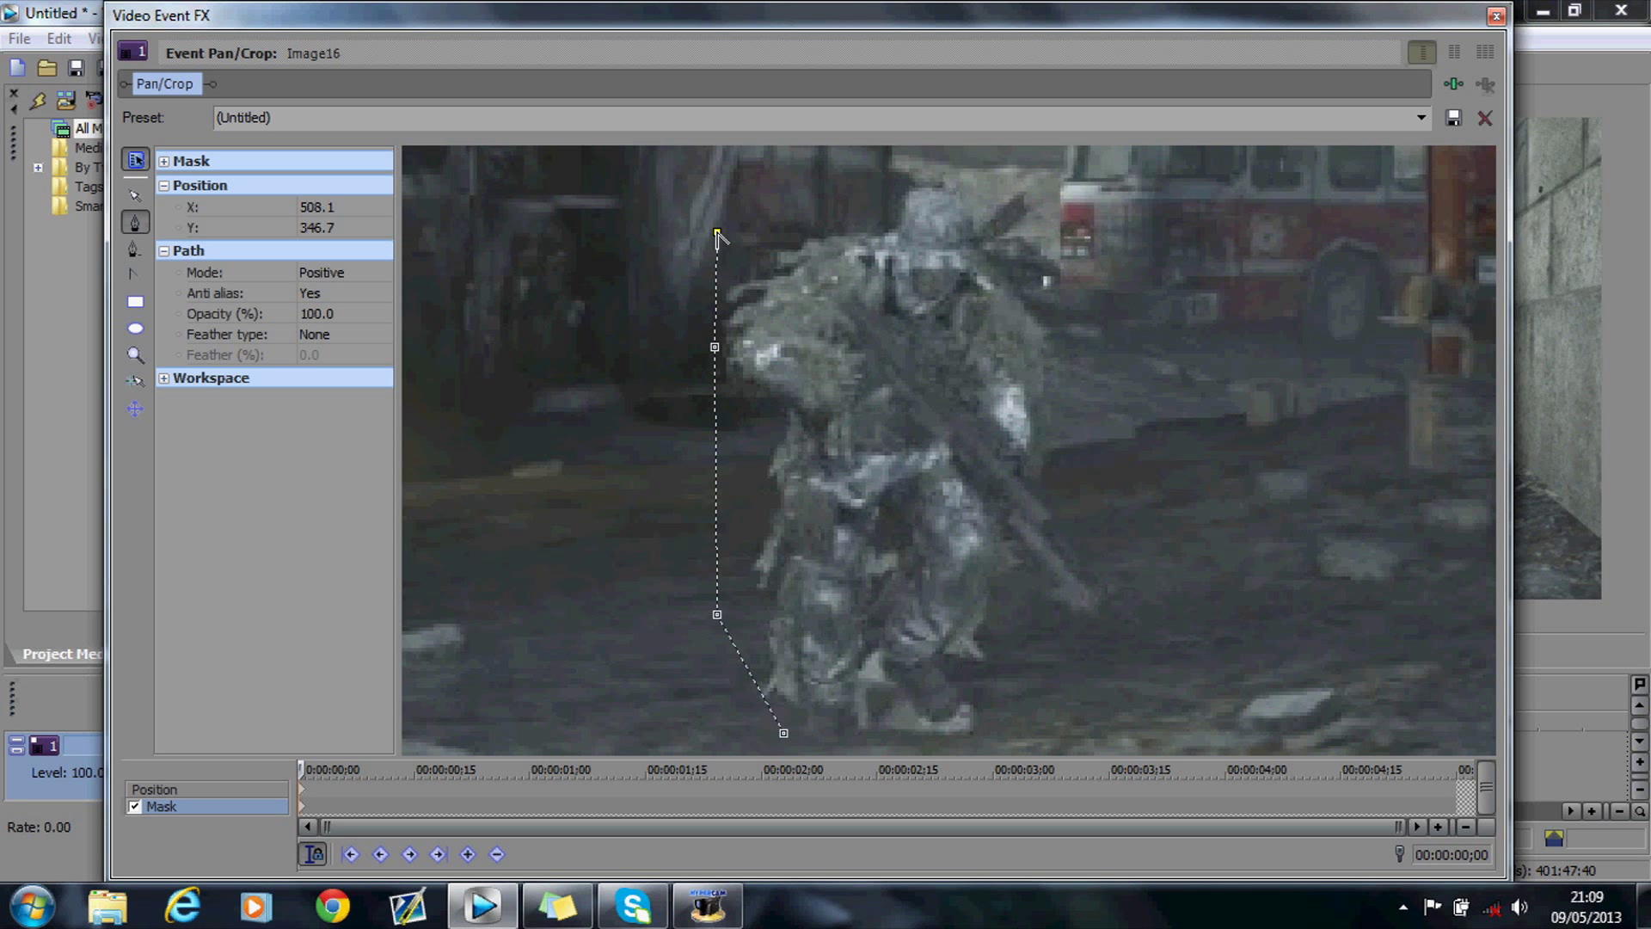
click(792, 215)
click(860, 192)
click(913, 192)
click(938, 186)
click(958, 198)
click(969, 215)
click(971, 244)
click(993, 265)
Continue the mask outline down his right arm, out along the rifle barrel and back under it.
click(1032, 310)
click(1044, 338)
click(1047, 391)
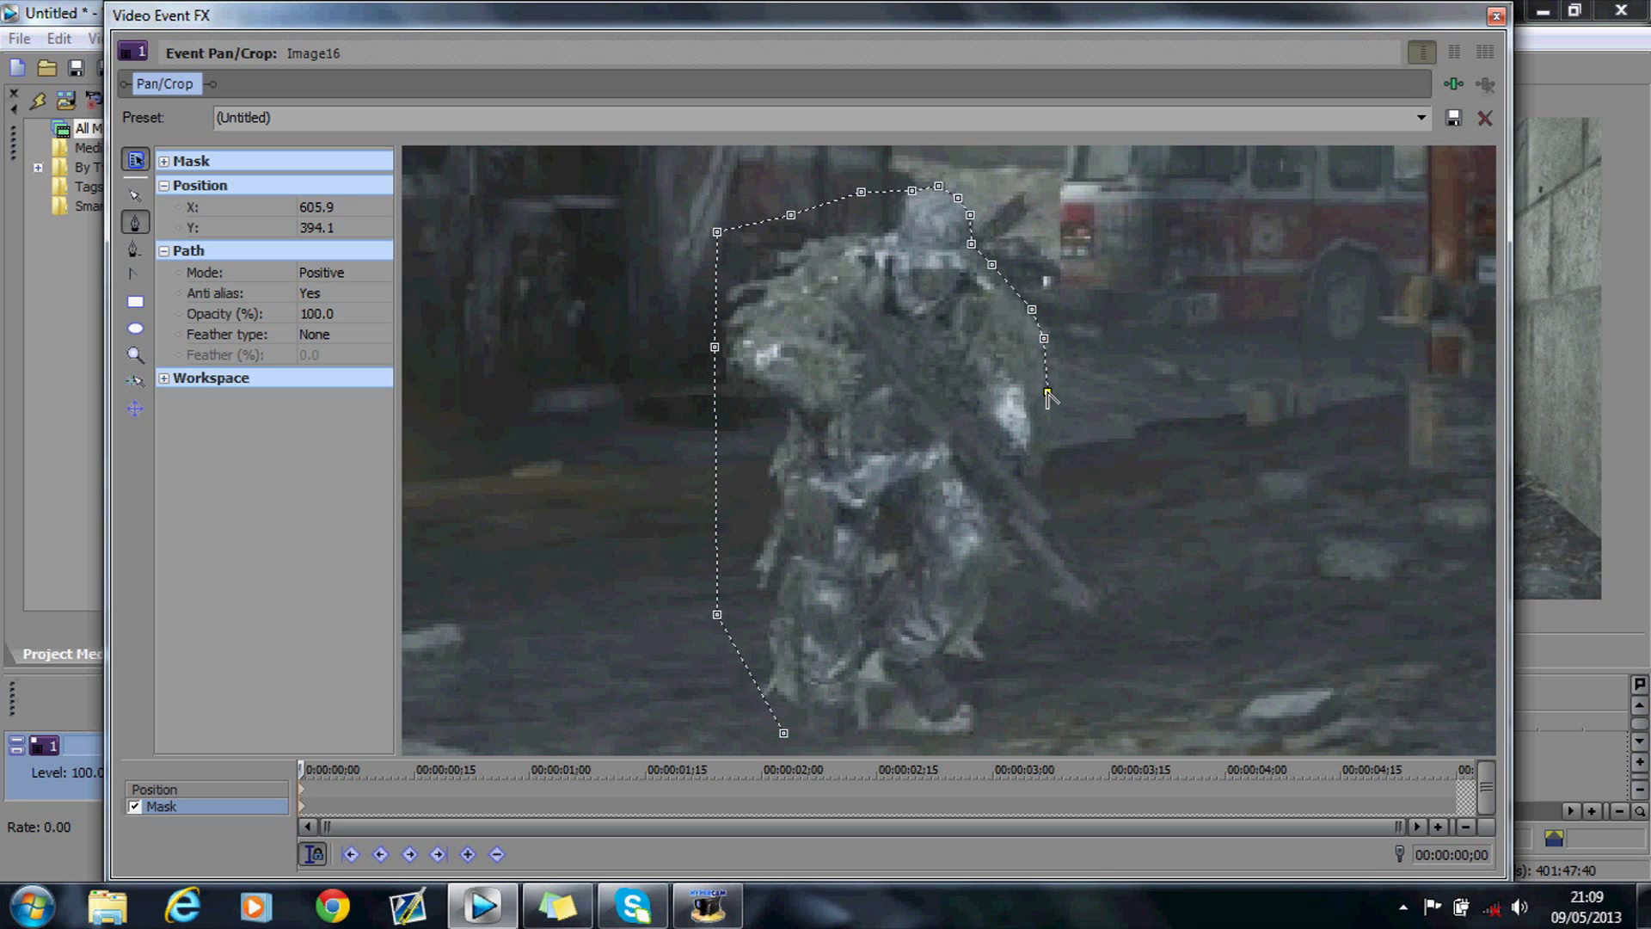
click(1045, 432)
click(1030, 462)
click(1026, 477)
click(1045, 500)
click(1048, 541)
click(1098, 584)
click(1077, 607)
click(1033, 563)
click(1006, 561)
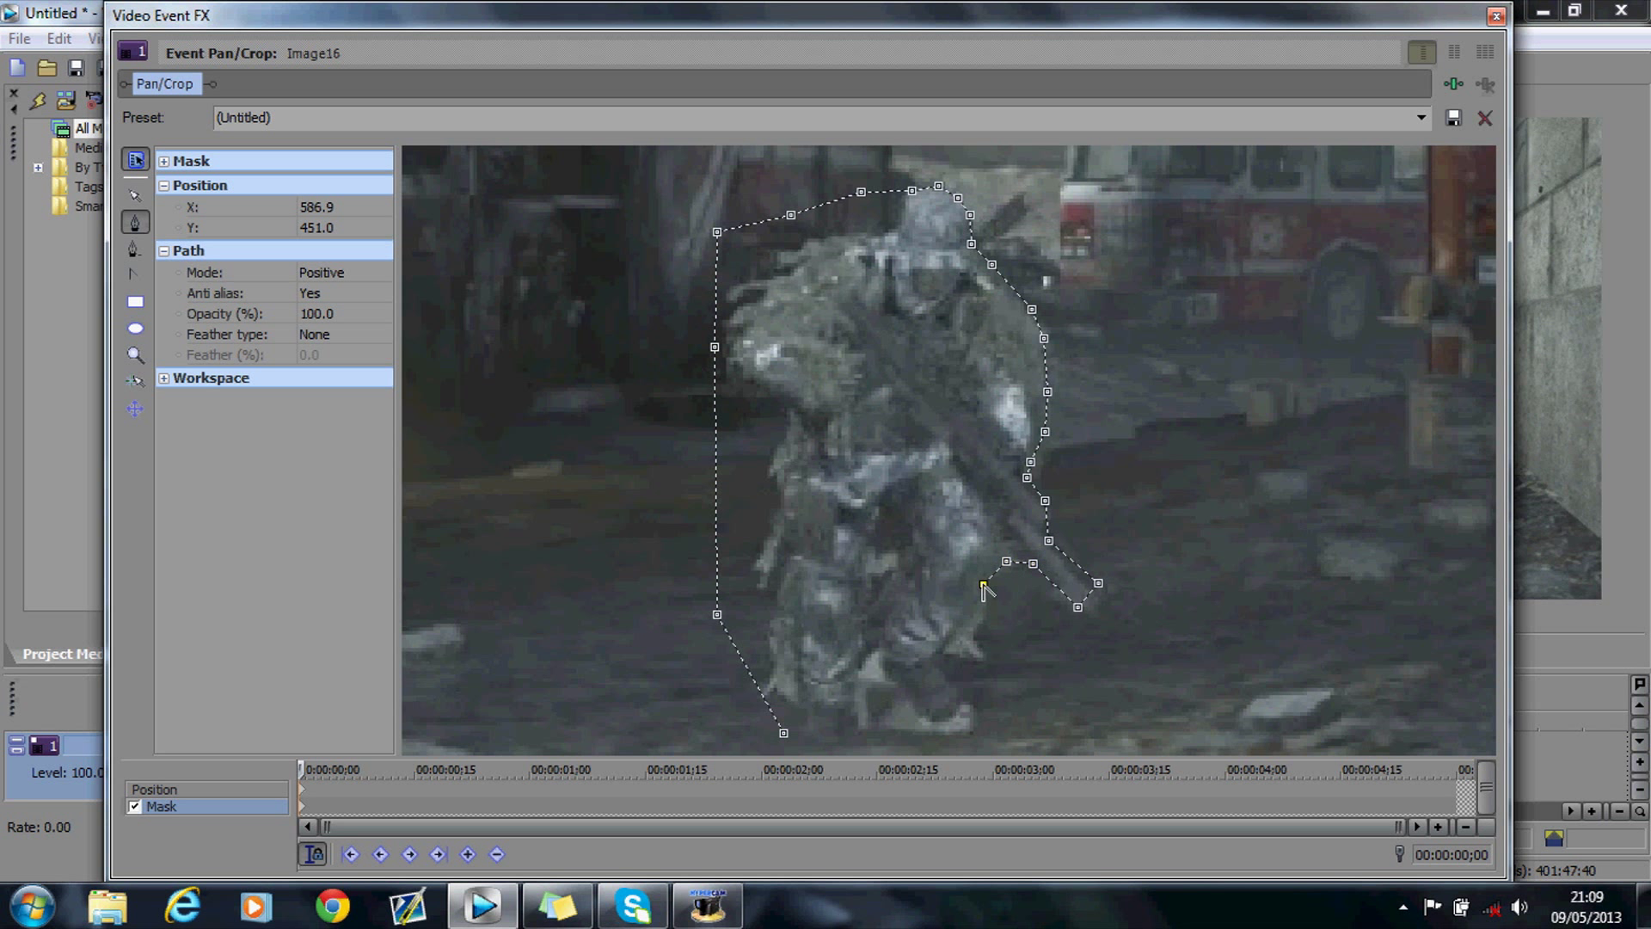
click(983, 583)
Finish the outline around his legs and feet, close the path on the first point, and close Pan/Crop.
click(980, 631)
click(980, 660)
click(946, 661)
click(973, 703)
click(941, 717)
click(917, 715)
click(881, 663)
click(867, 659)
click(856, 738)
click(783, 733)
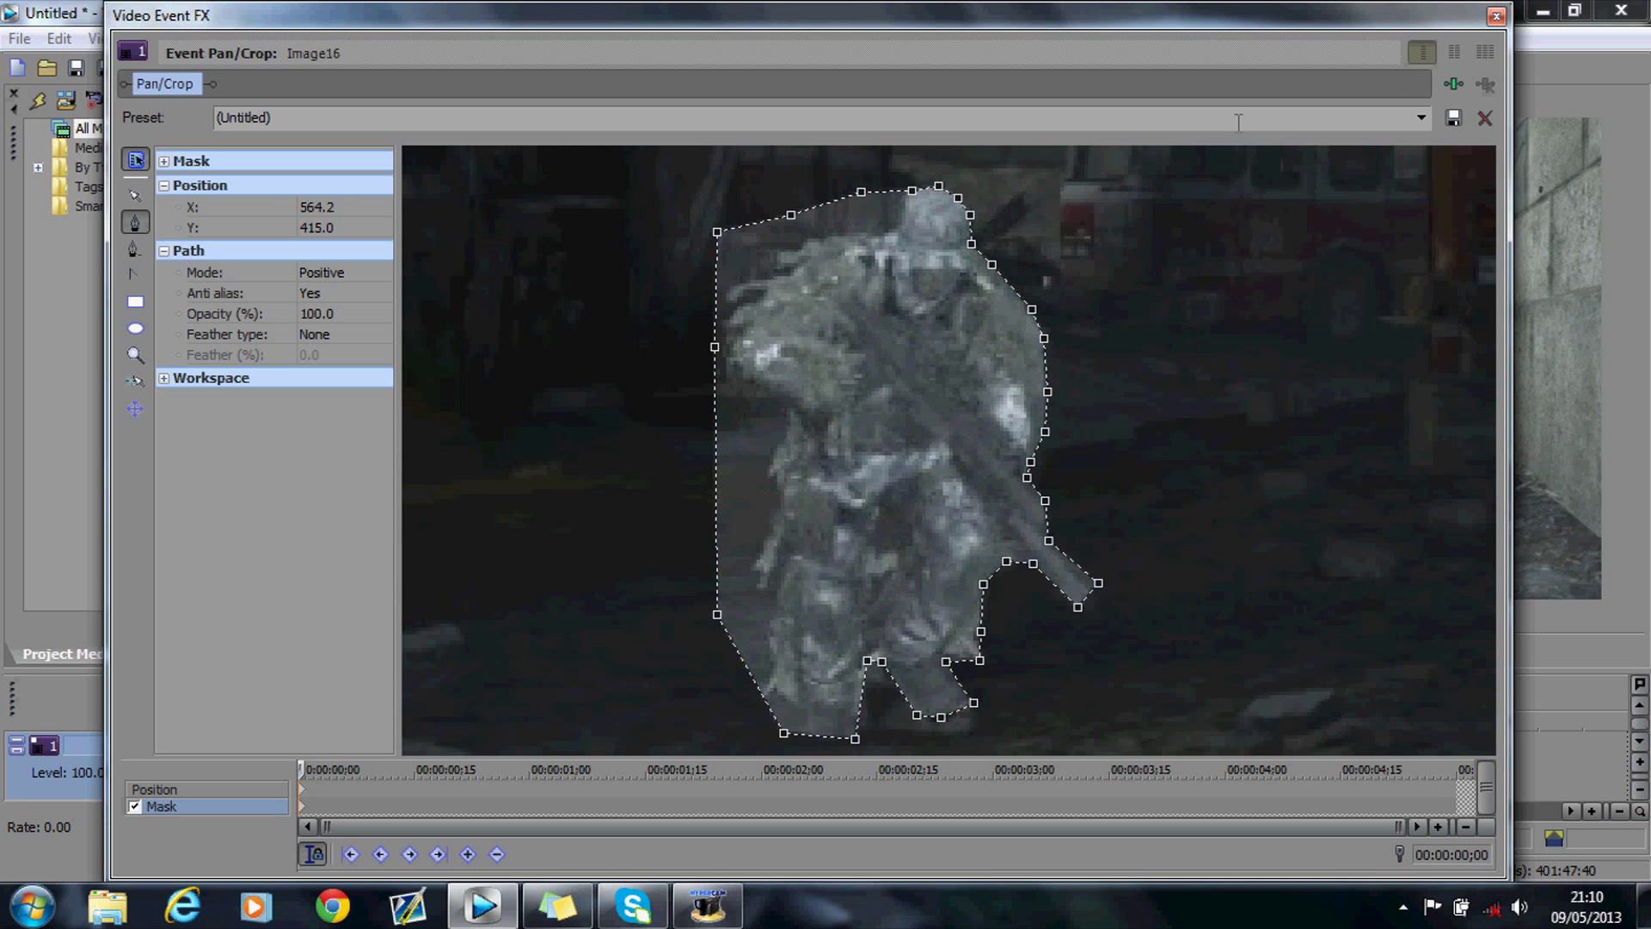
click(1496, 16)
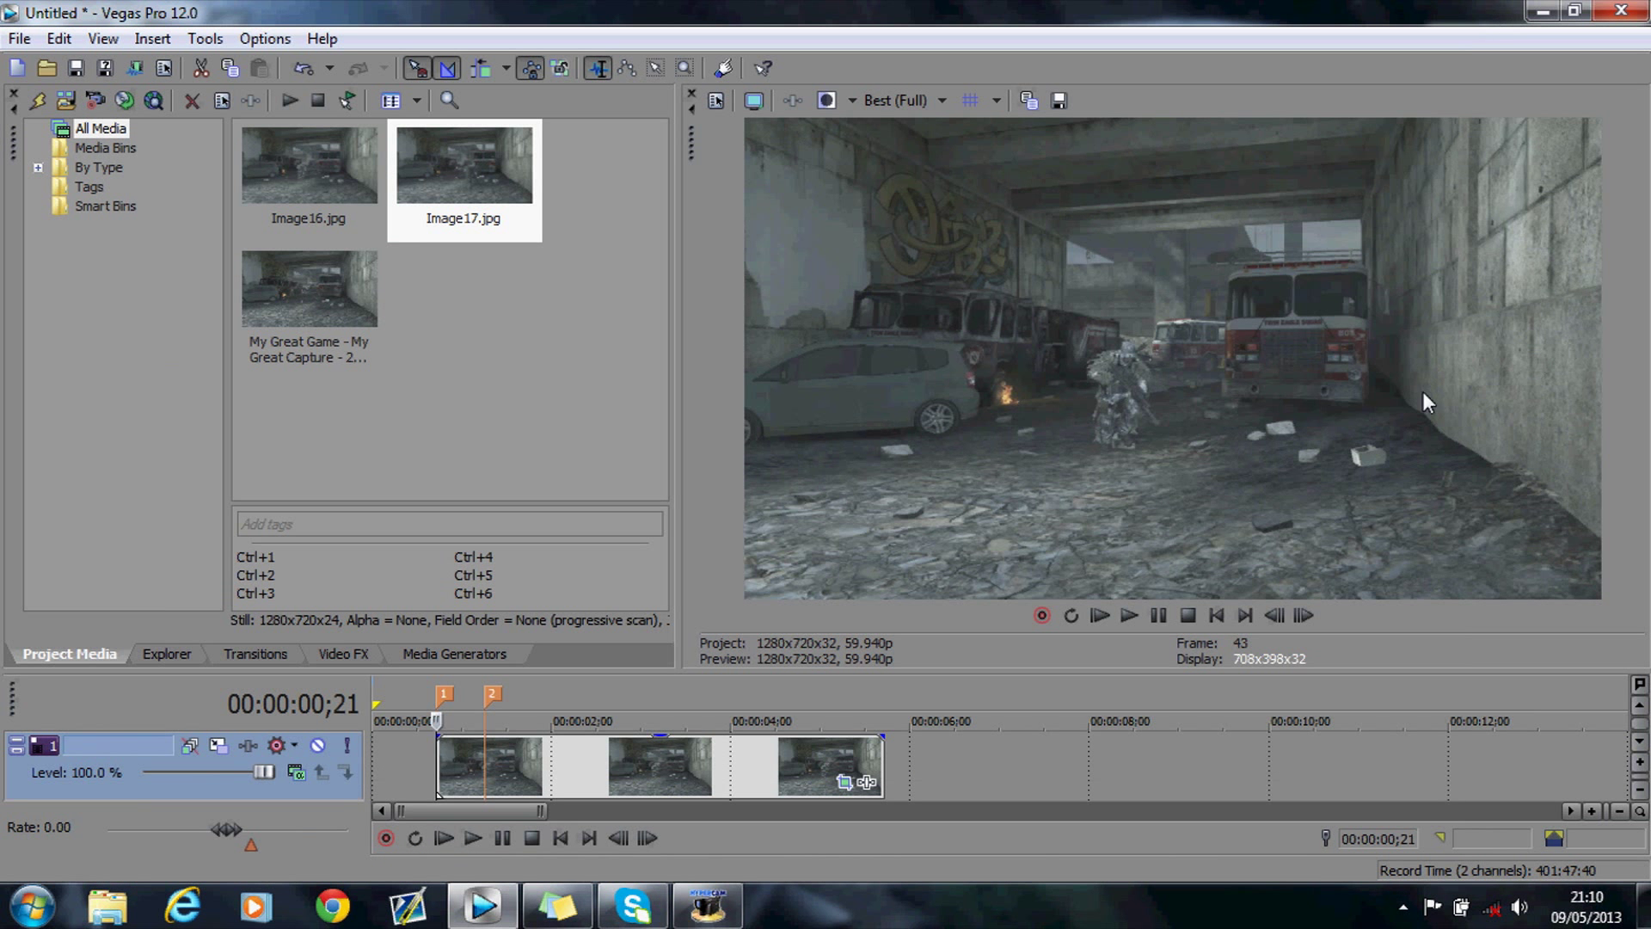
Step forward to 00:00:01;07, set the cursor there, and slide the still event to start at it.
click(1304, 616)
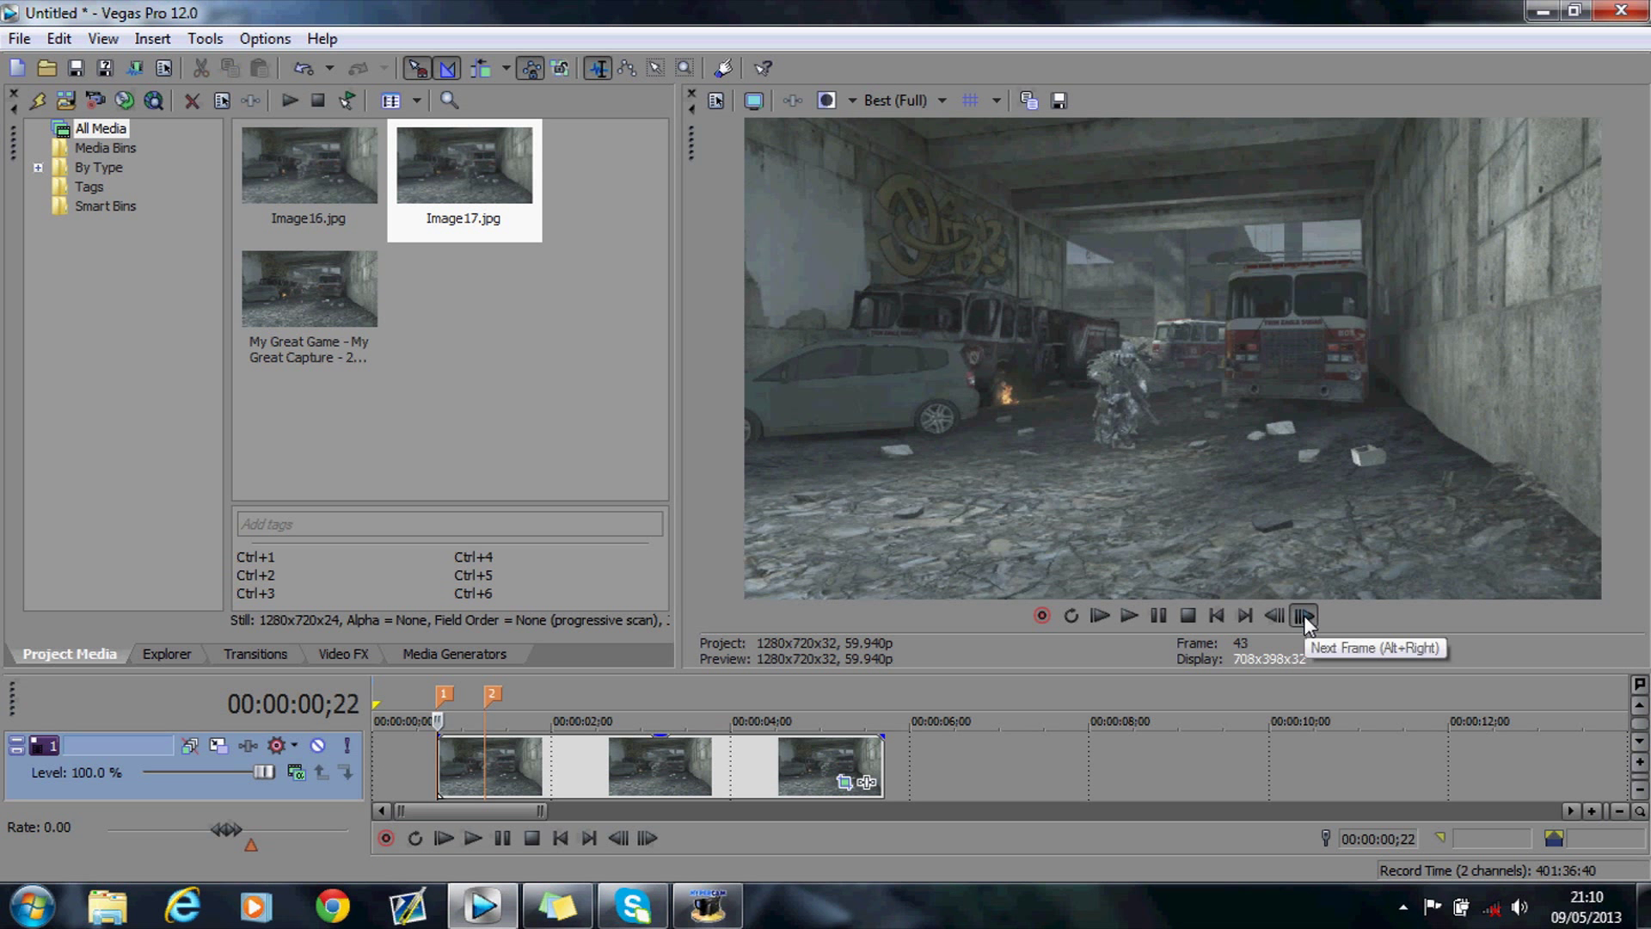
click(1303, 616)
drag(1303, 616, 1303, 616)
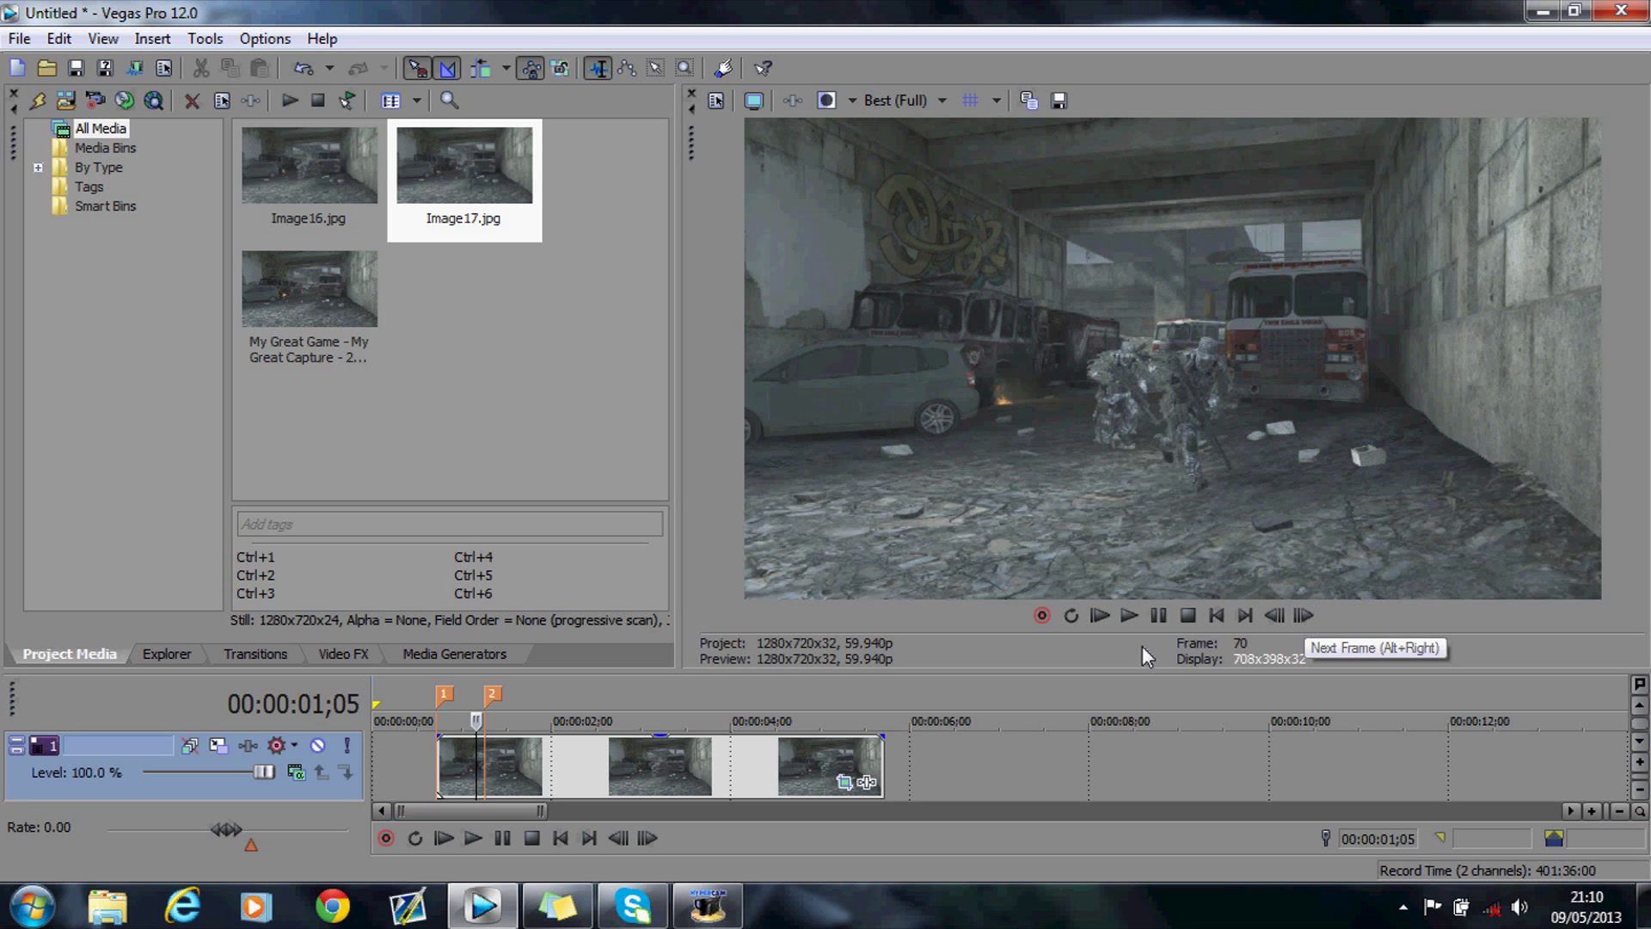
click(484, 692)
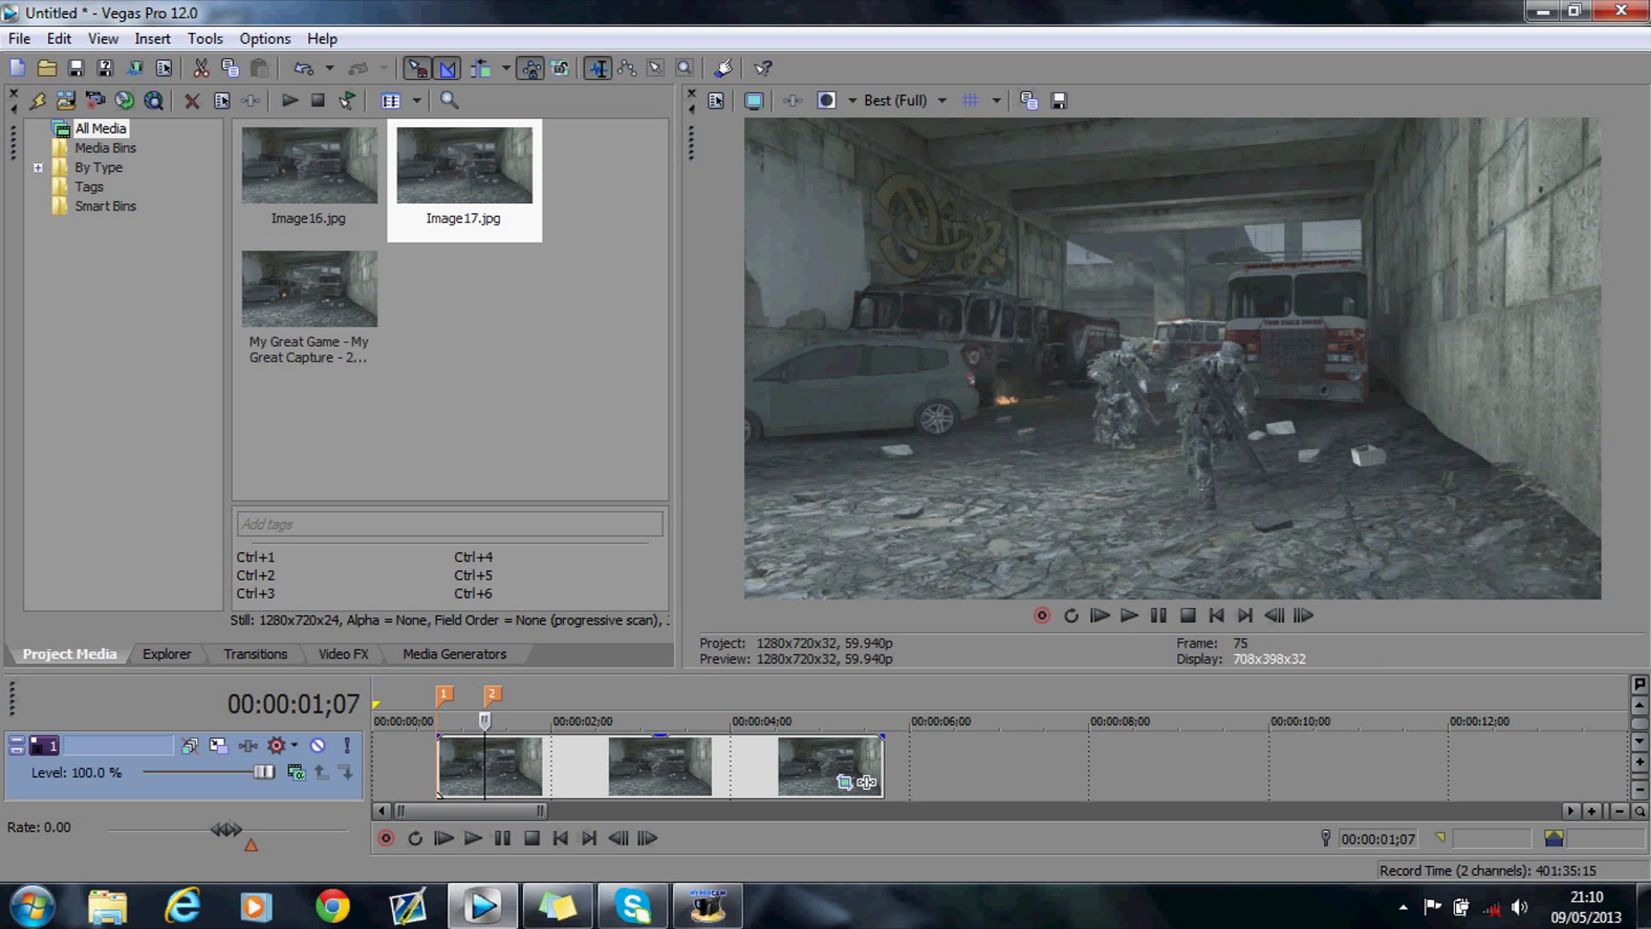
drag(857, 778, 907, 778)
Open Image17's Event Pan/Crop, zoom in on the soldier, and enable Mask.
click(893, 781)
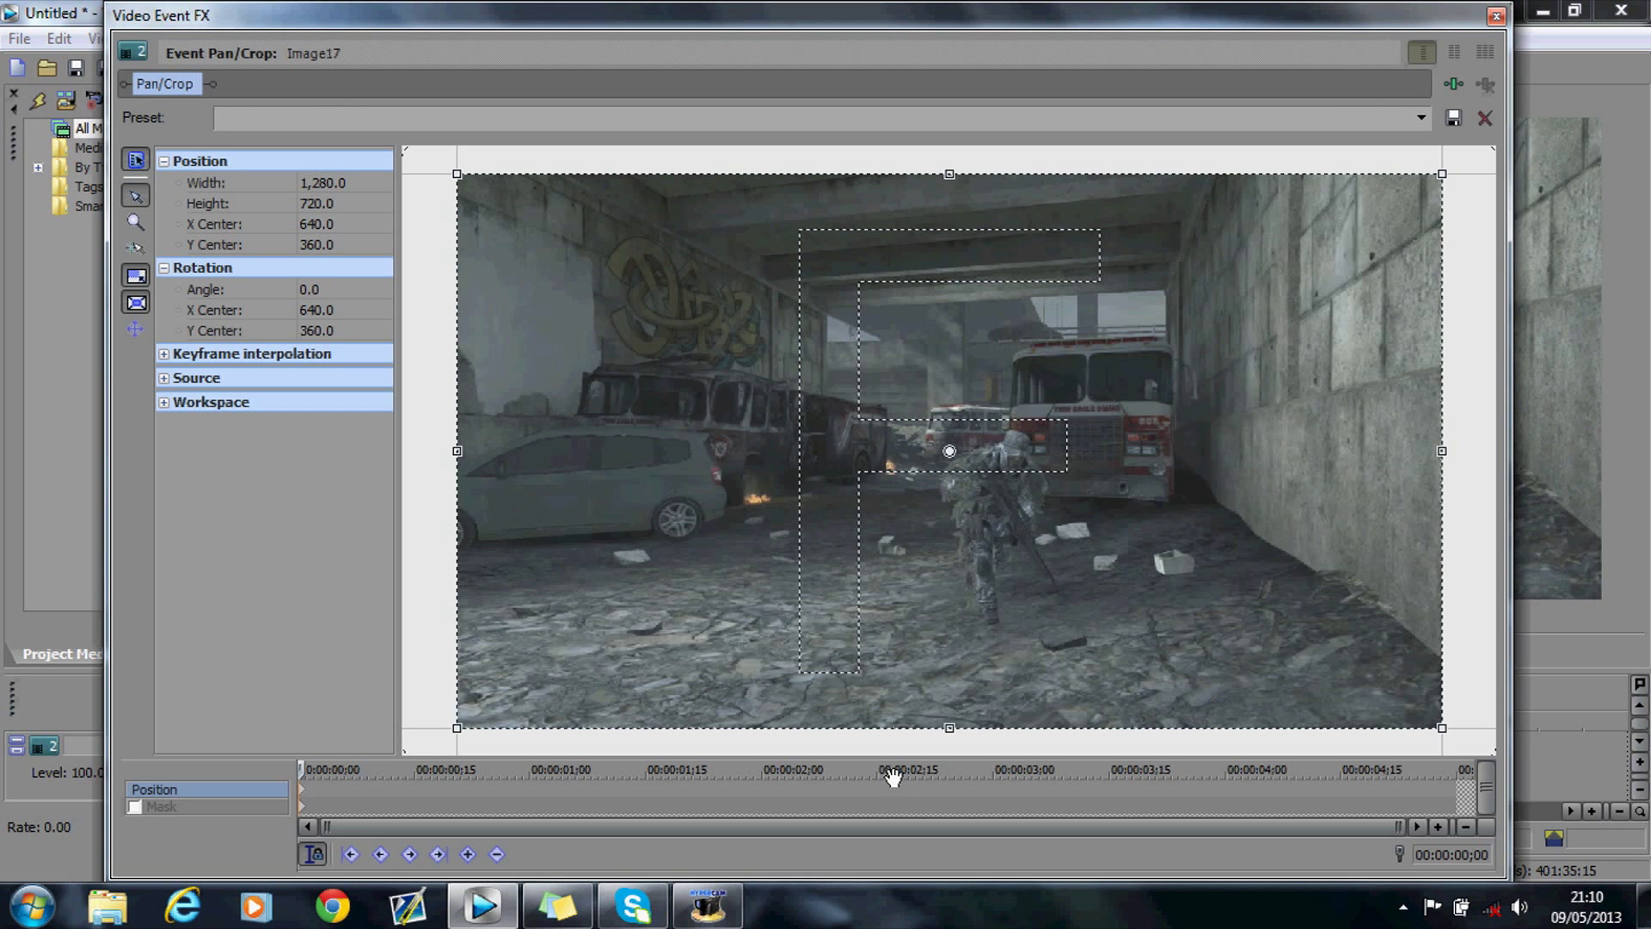
click(135, 221)
click(1003, 509)
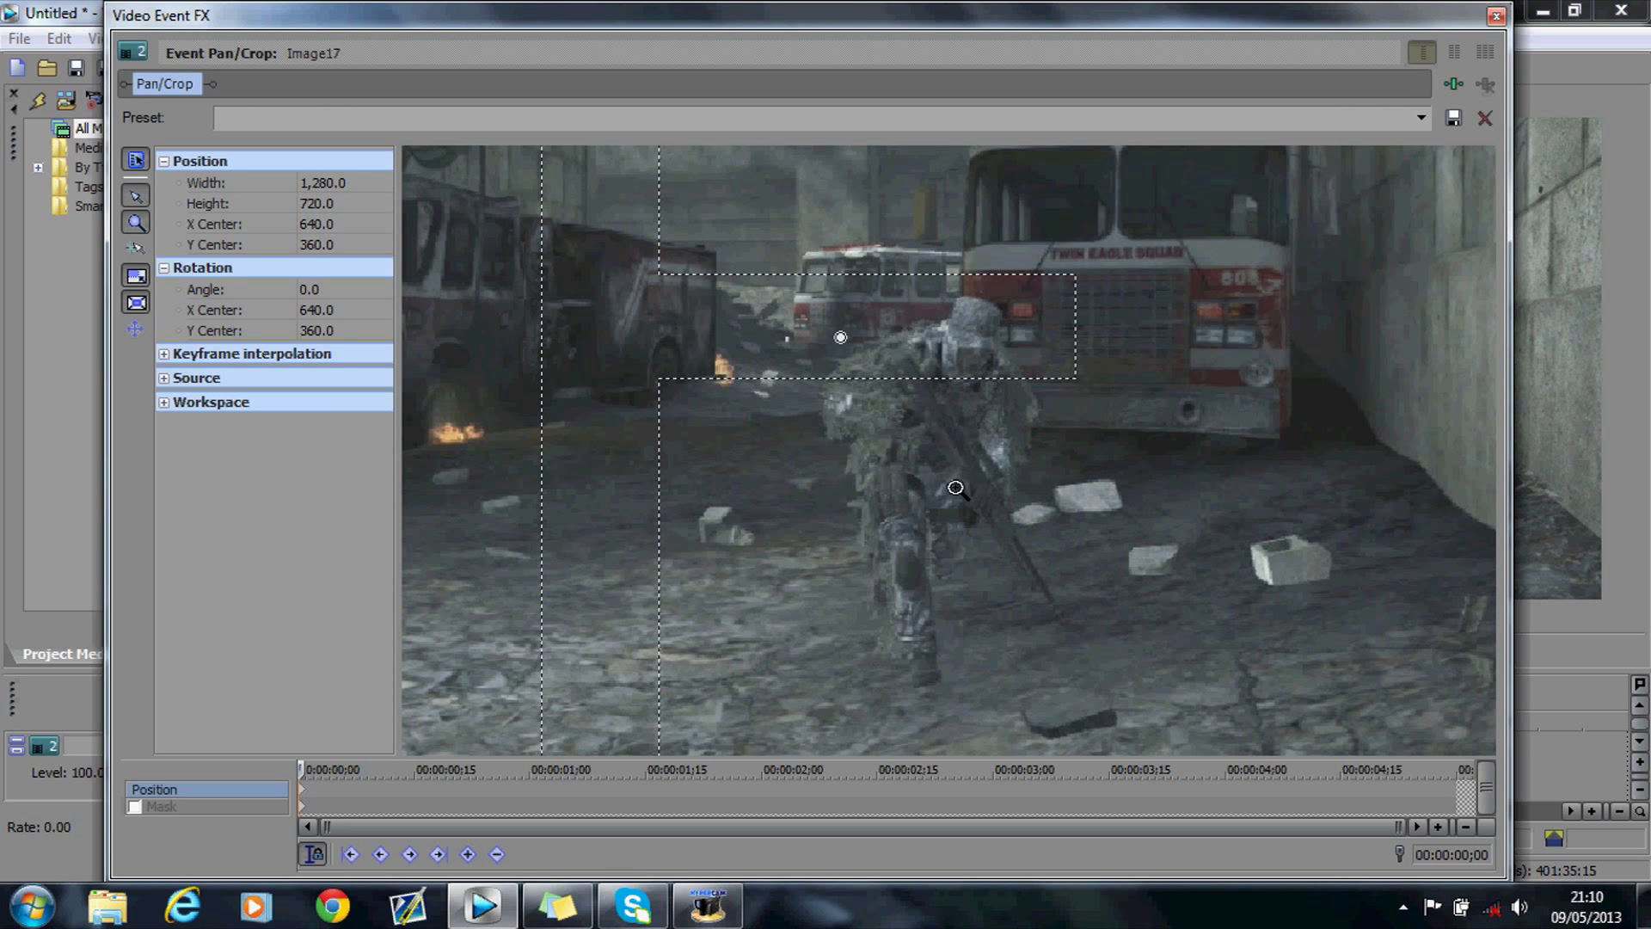
click(133, 807)
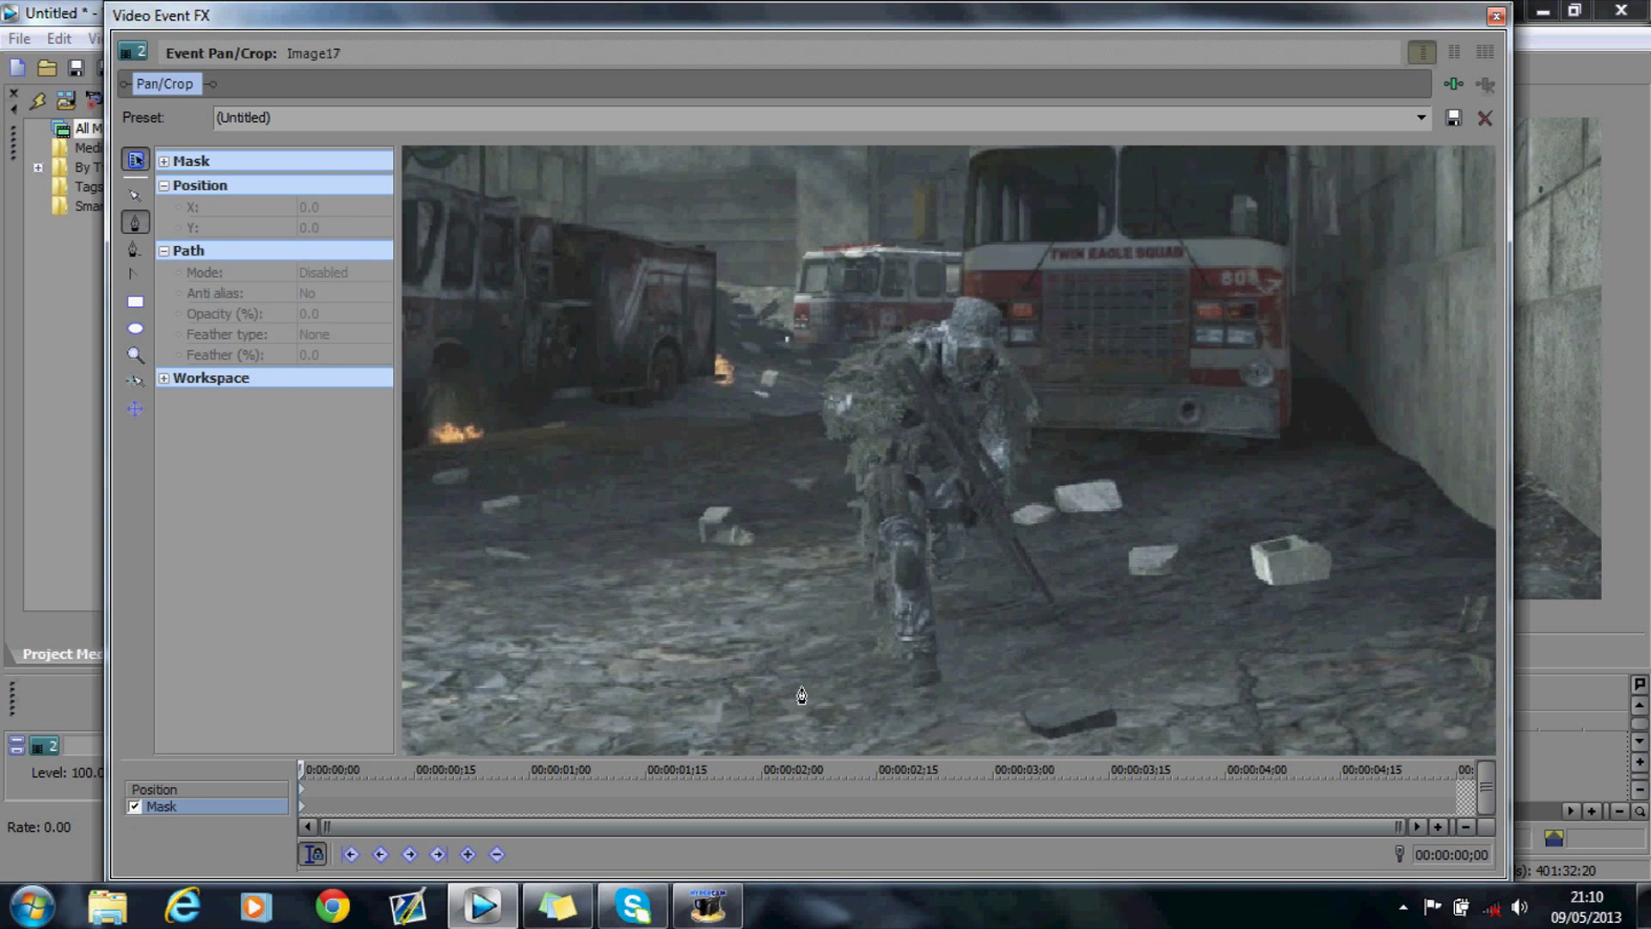
Trace mask points up the soldier's left side, across his back, around his head and down his right arm.
click(889, 681)
click(831, 594)
click(795, 377)
click(838, 325)
click(887, 317)
click(934, 293)
click(963, 297)
click(985, 298)
click(1000, 310)
click(1000, 344)
click(1003, 359)
click(1032, 382)
click(1042, 418)
click(1032, 439)
Outline the rifle, legs and feet, close the mask path, and close Pan/Crop.
click(1015, 478)
click(1003, 497)
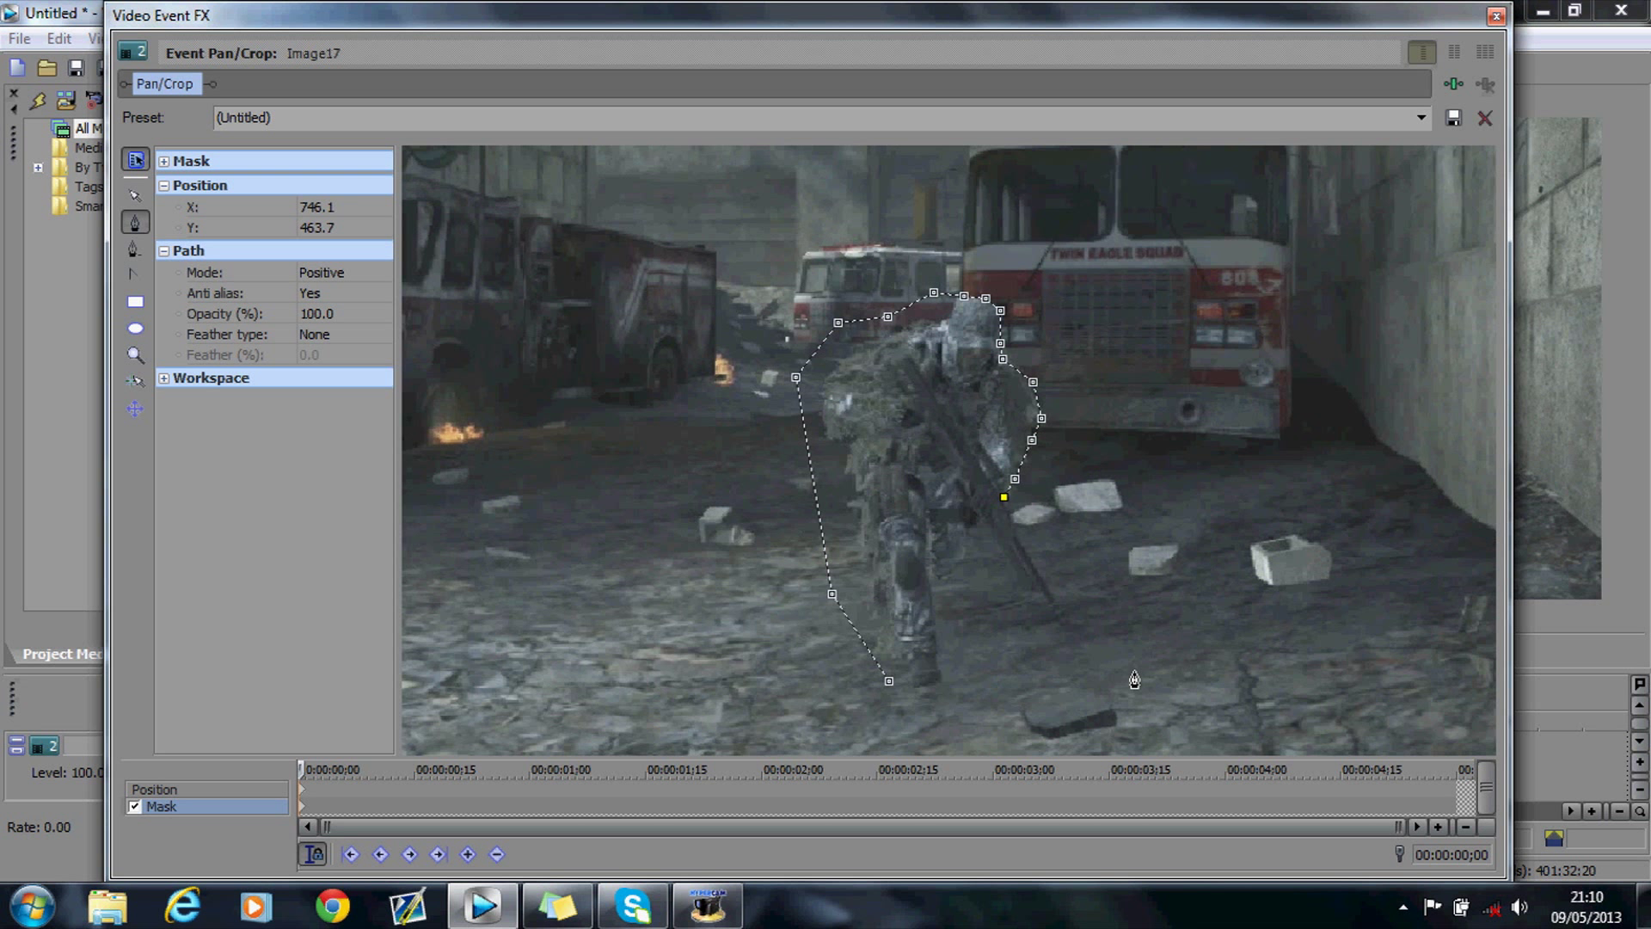
click(1071, 619)
click(981, 518)
click(964, 522)
click(966, 556)
click(943, 580)
click(931, 580)
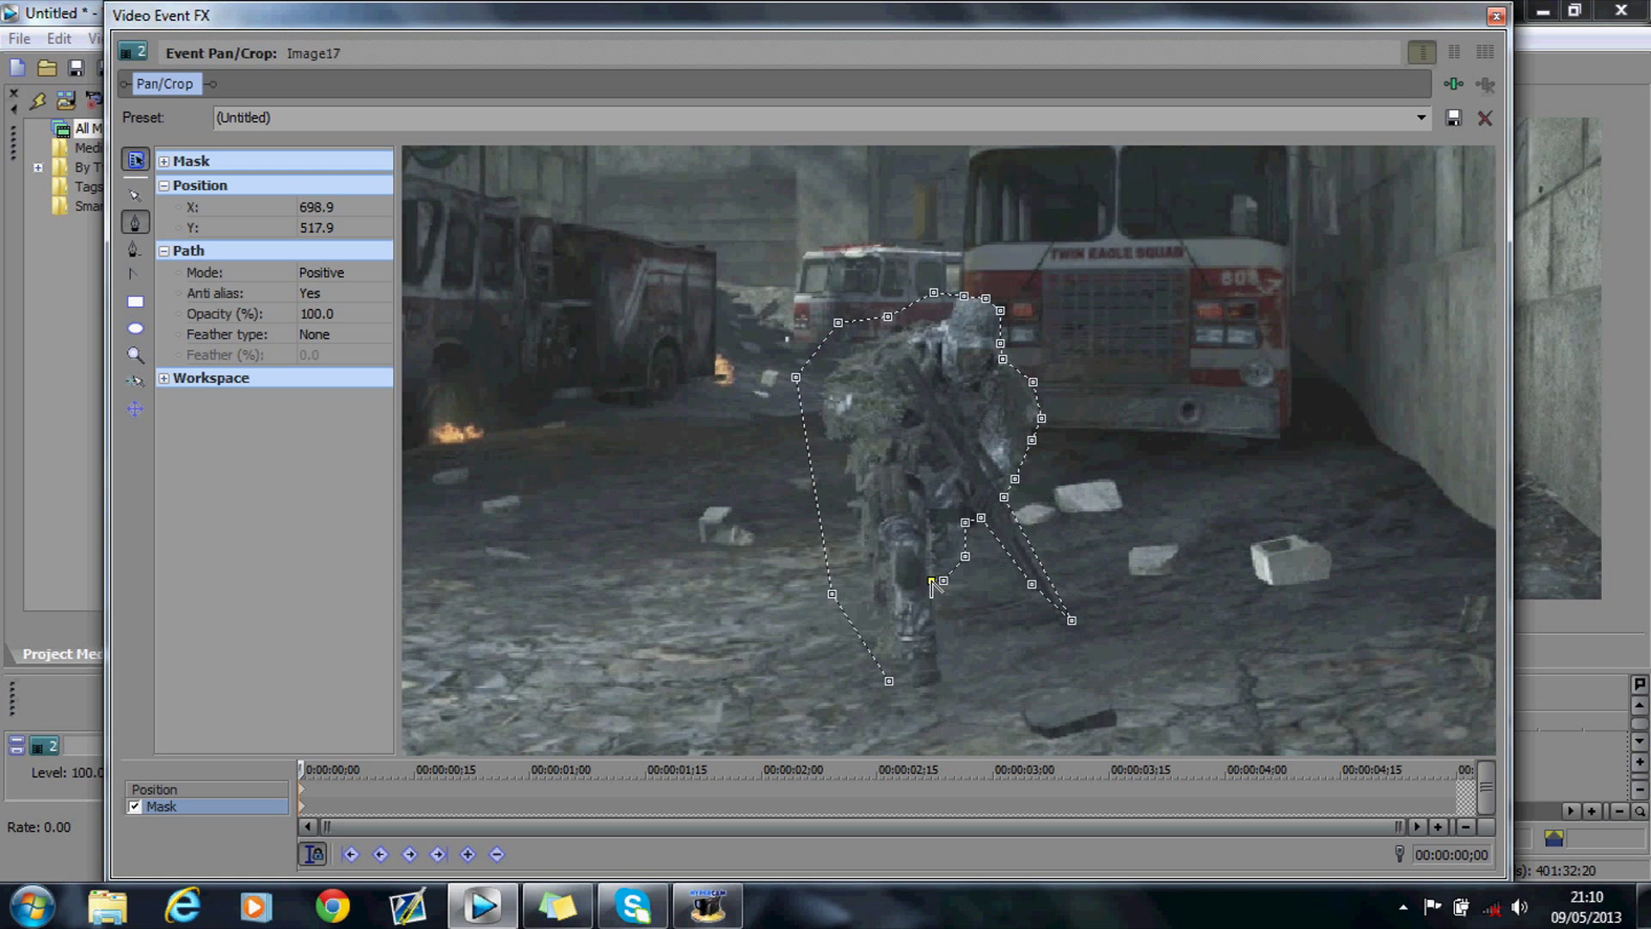
click(939, 683)
click(918, 684)
click(889, 680)
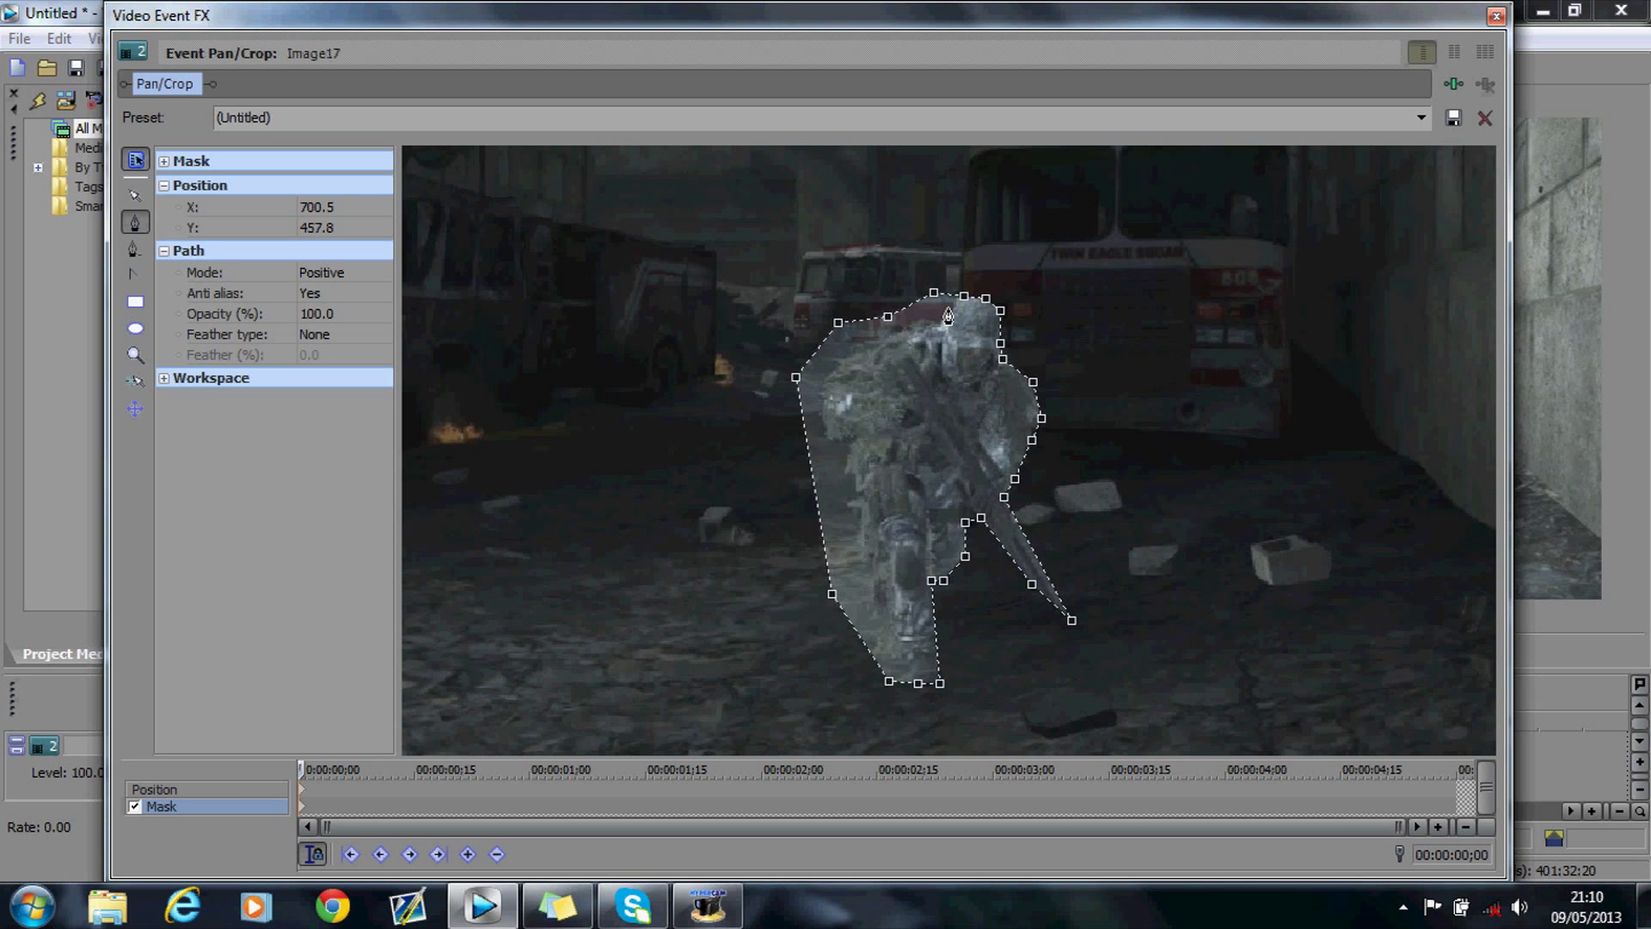
click(1496, 16)
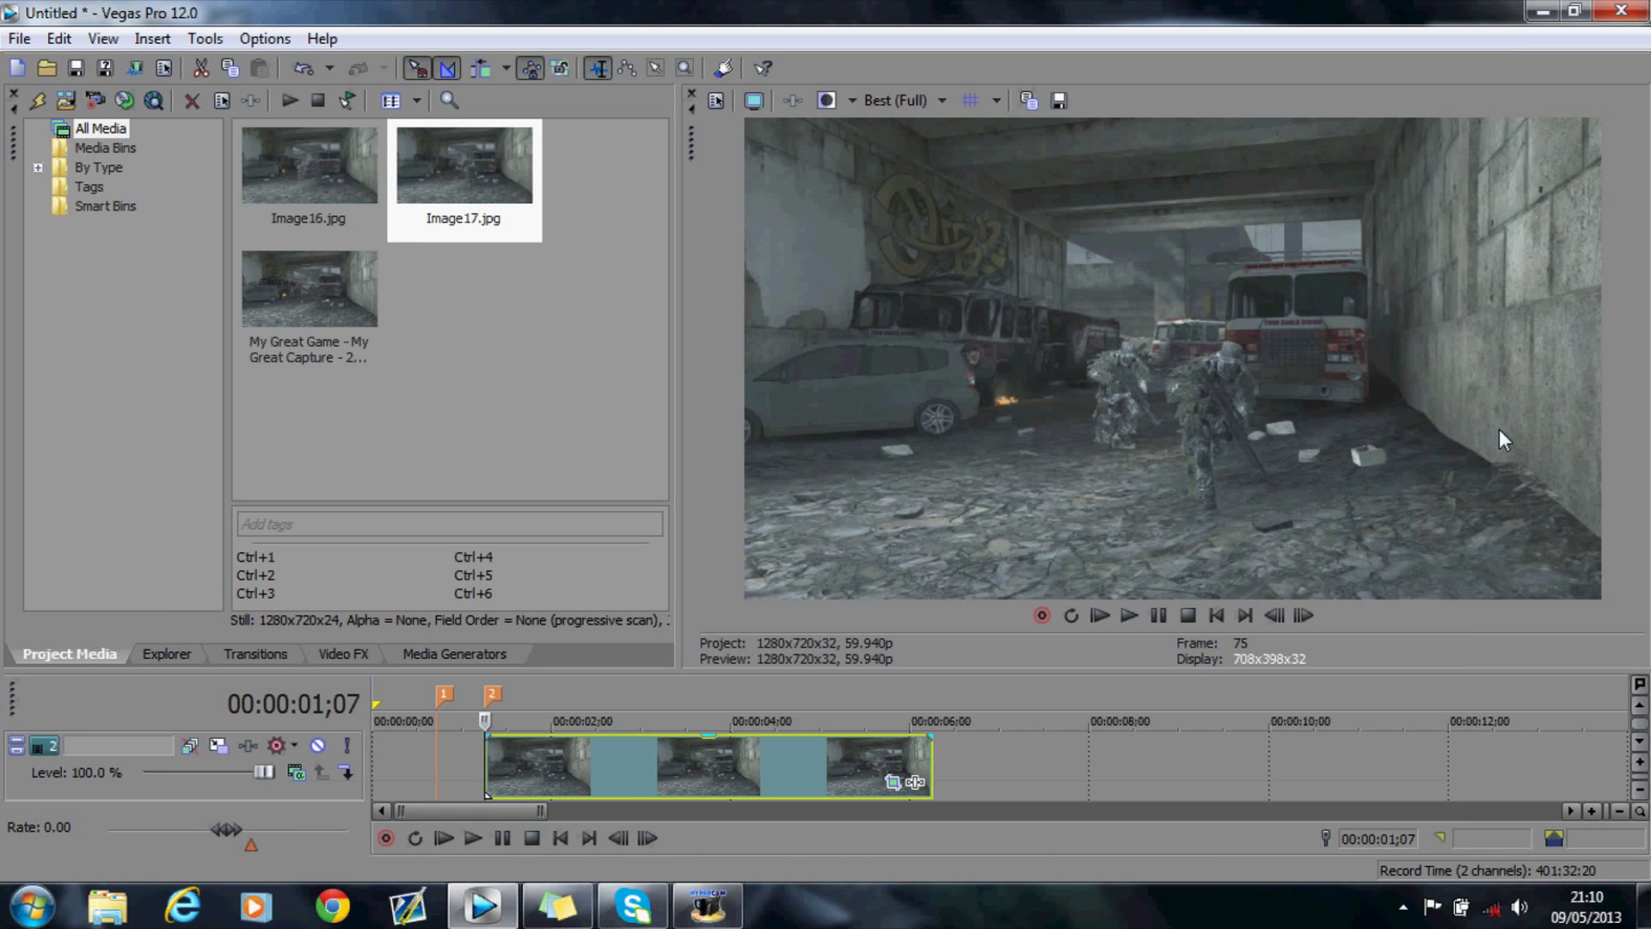
Step the preview frame by frame to frame 103 (00:00:01;21), showing two frozen soldier copies trailing.
click(1303, 616)
click(1303, 616)
click(1303, 615)
click(1304, 615)
click(1304, 615)
click(1303, 616)
click(1303, 616)
click(1304, 615)
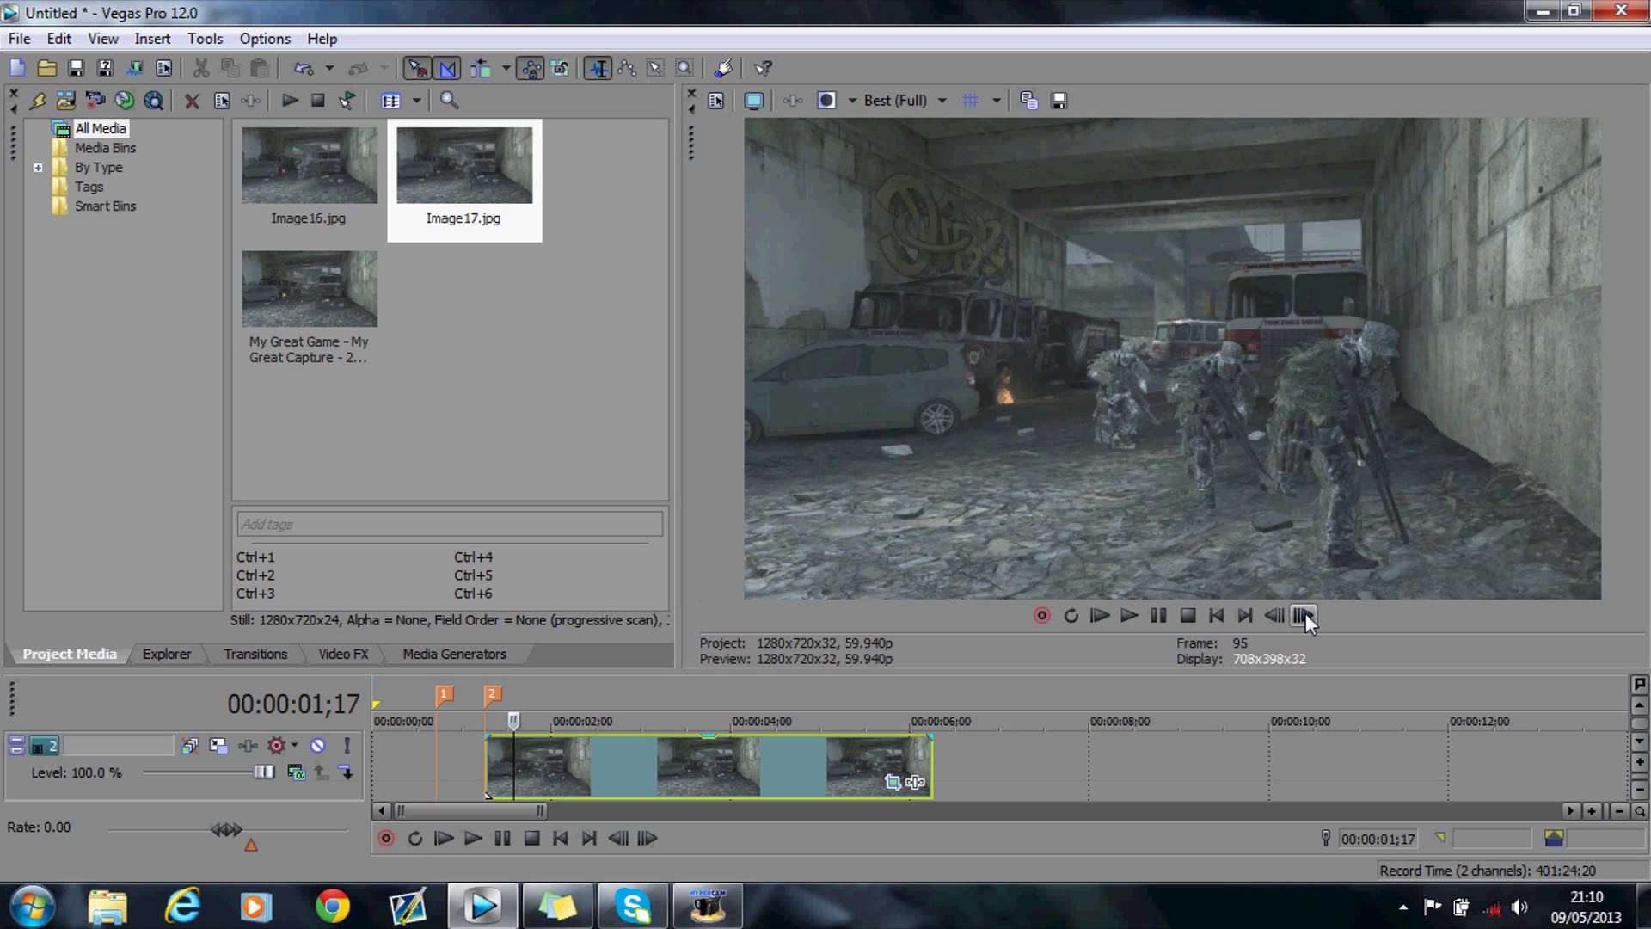
click(1273, 615)
click(1274, 615)
click(1273, 615)
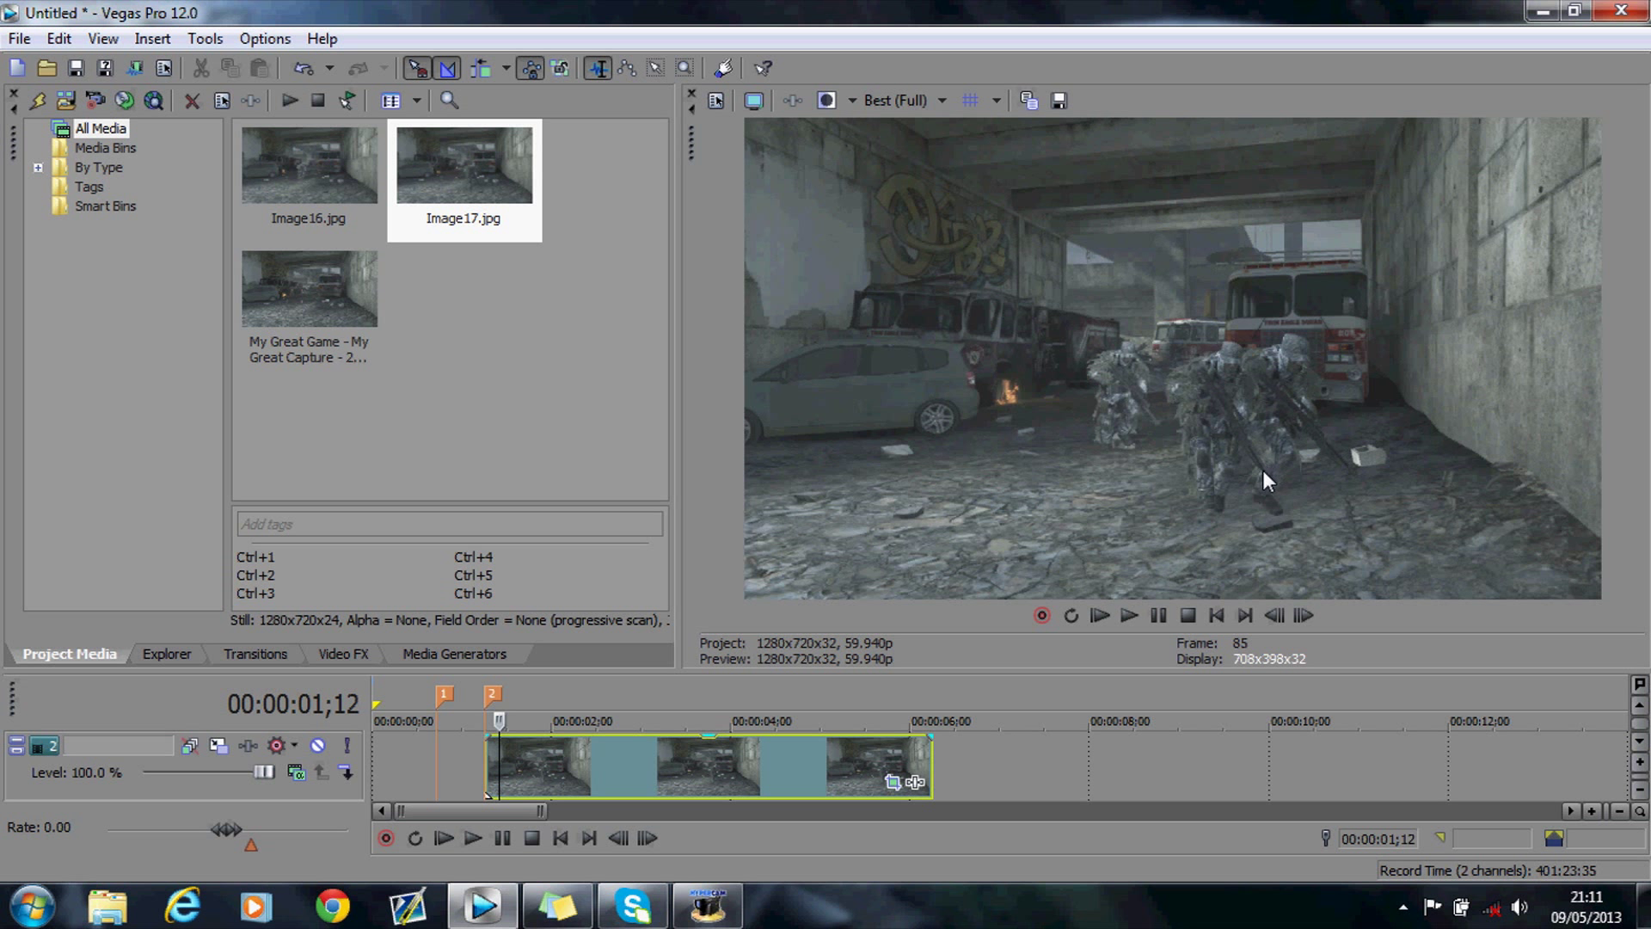
click(1305, 611)
click(1305, 611)
click(1305, 611)
click(1305, 610)
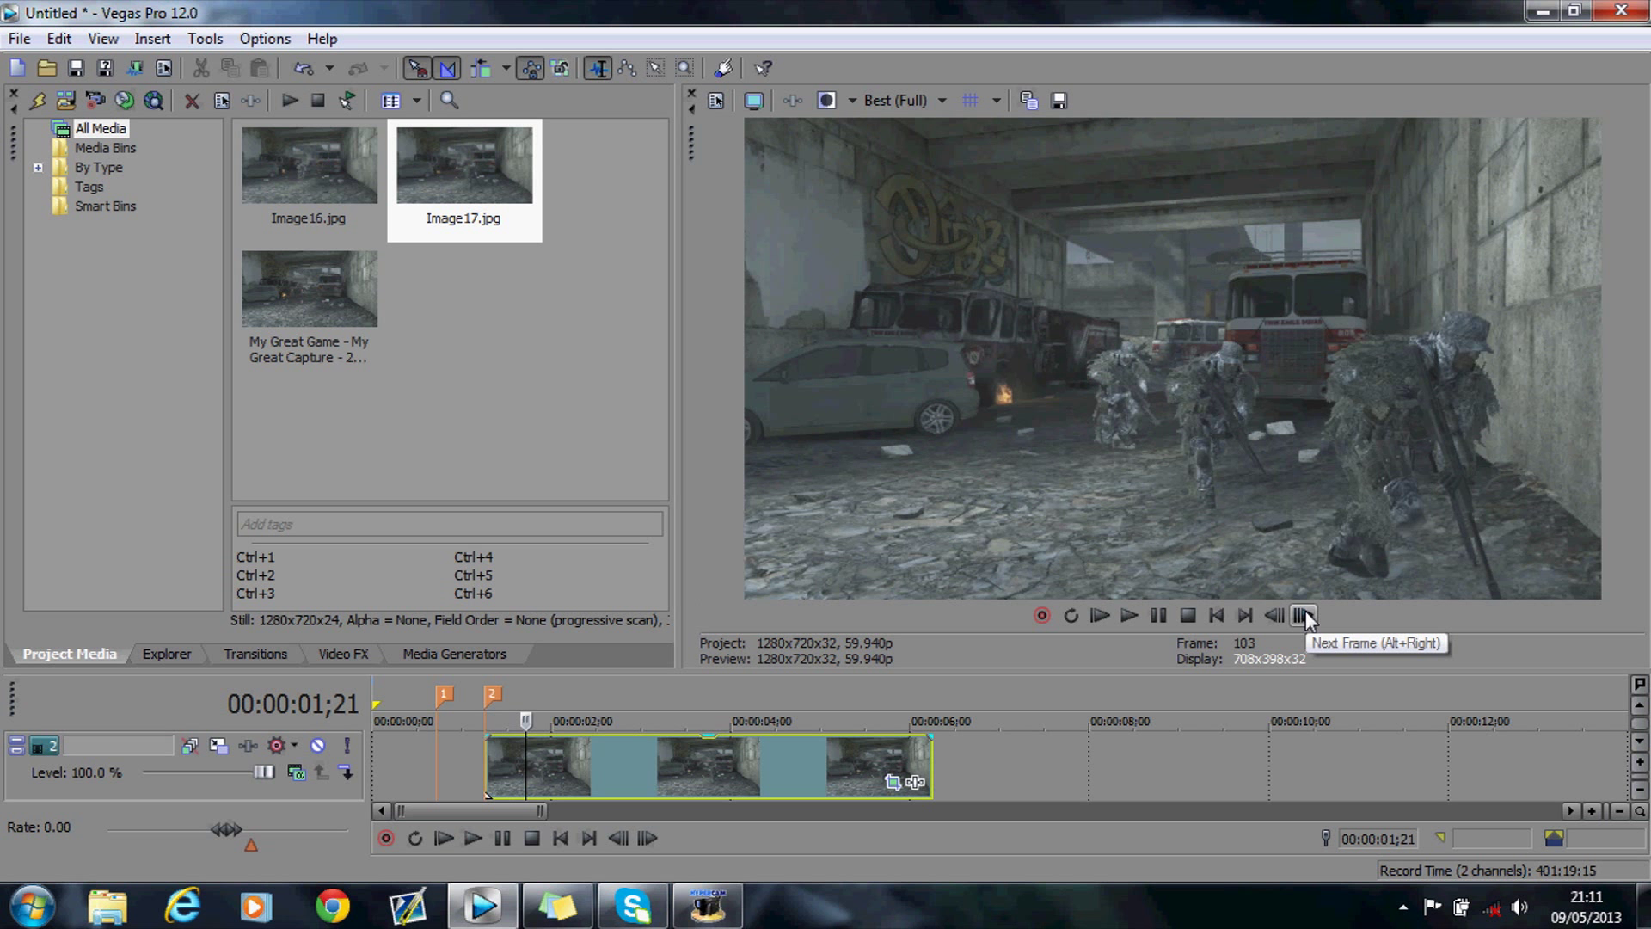